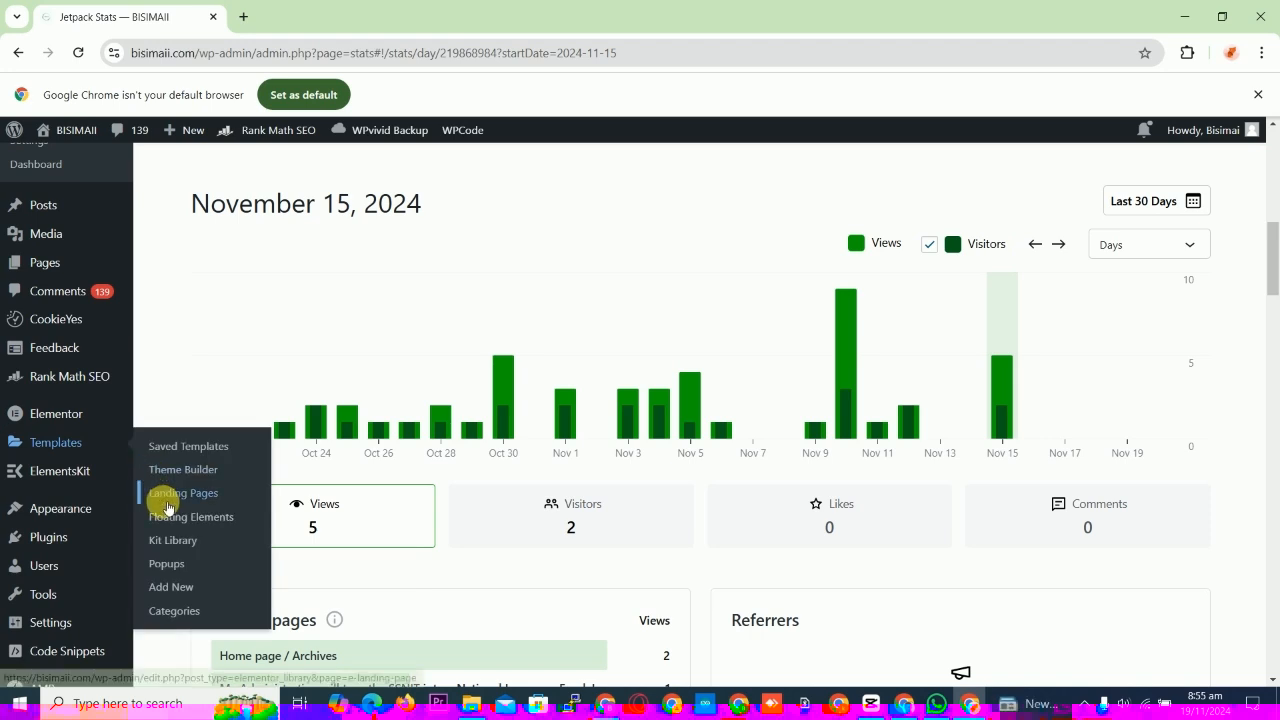
Open the installed plugins list and go on to the page for adding new plugins.
{"action": "mouse_move", "coordinate": [50, 541]}
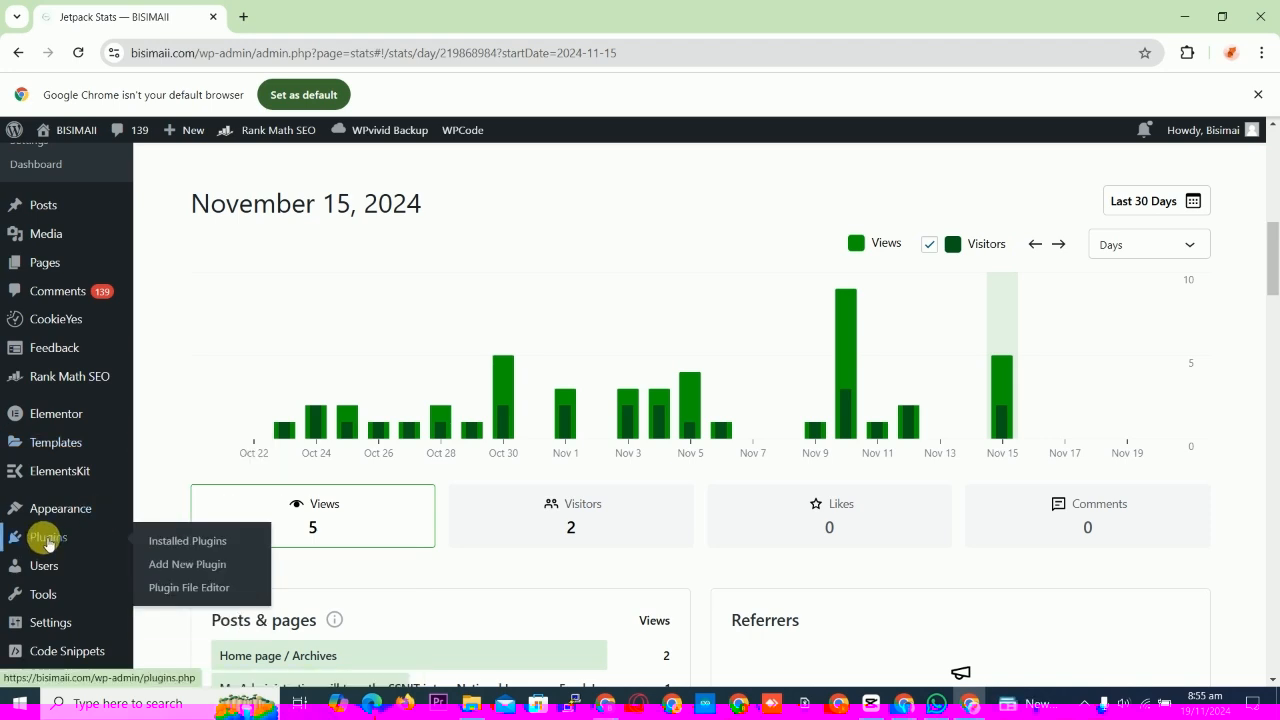
{"action": "left_click", "coordinate": [170, 546]}
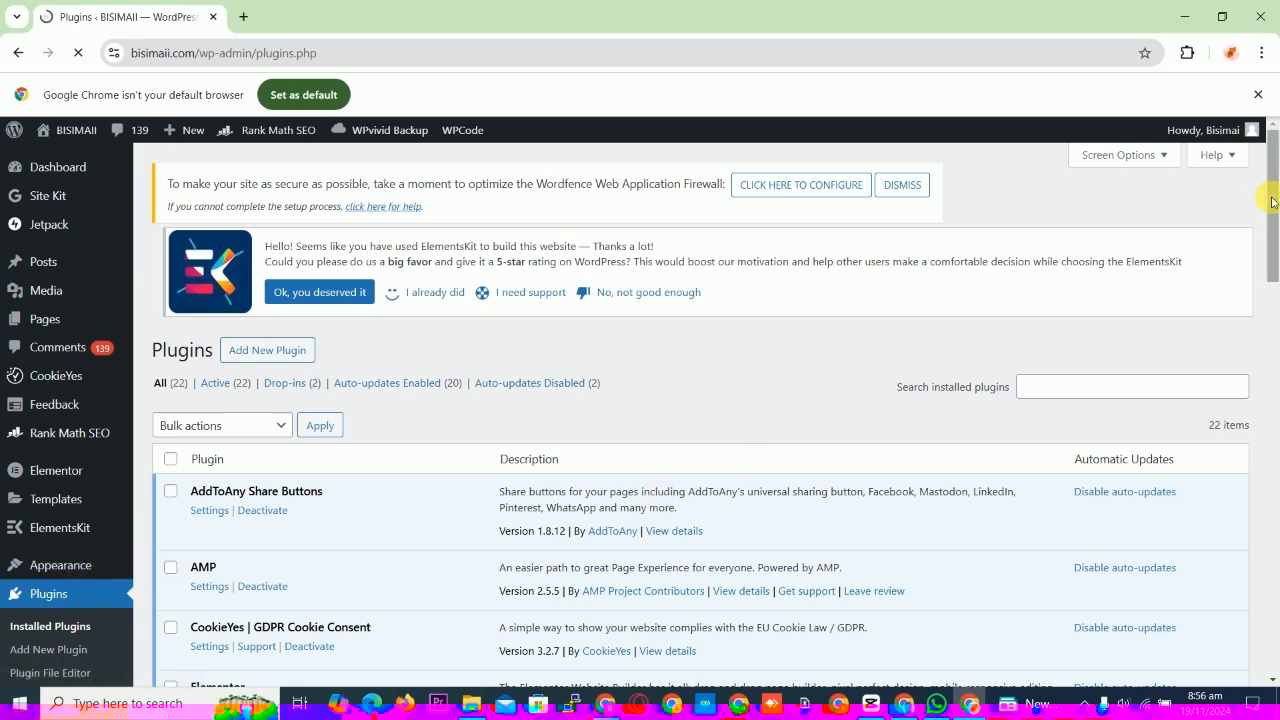
{"action": "left_click_drag", "start_coordinate": [1268, 199], "coordinate": [1270, 227]}
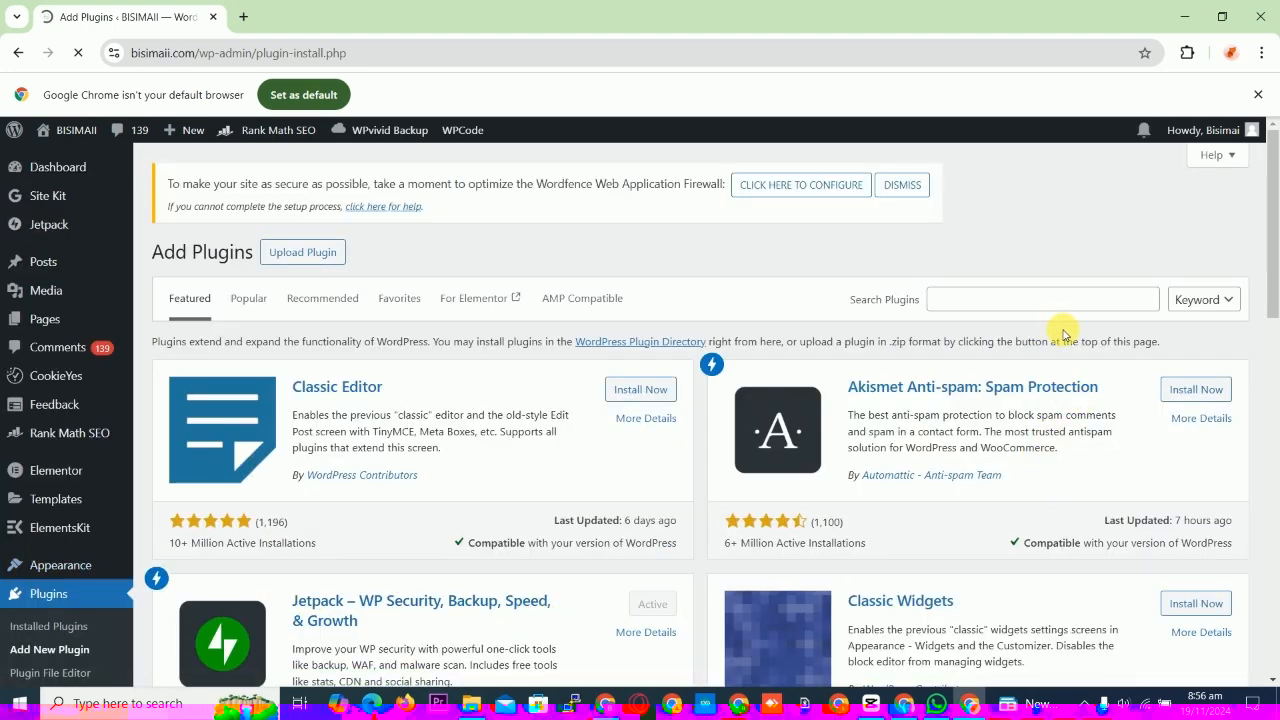
Search the plugin directory for "Smush Image".
{"action": "left_click", "coordinate": [990, 304]}
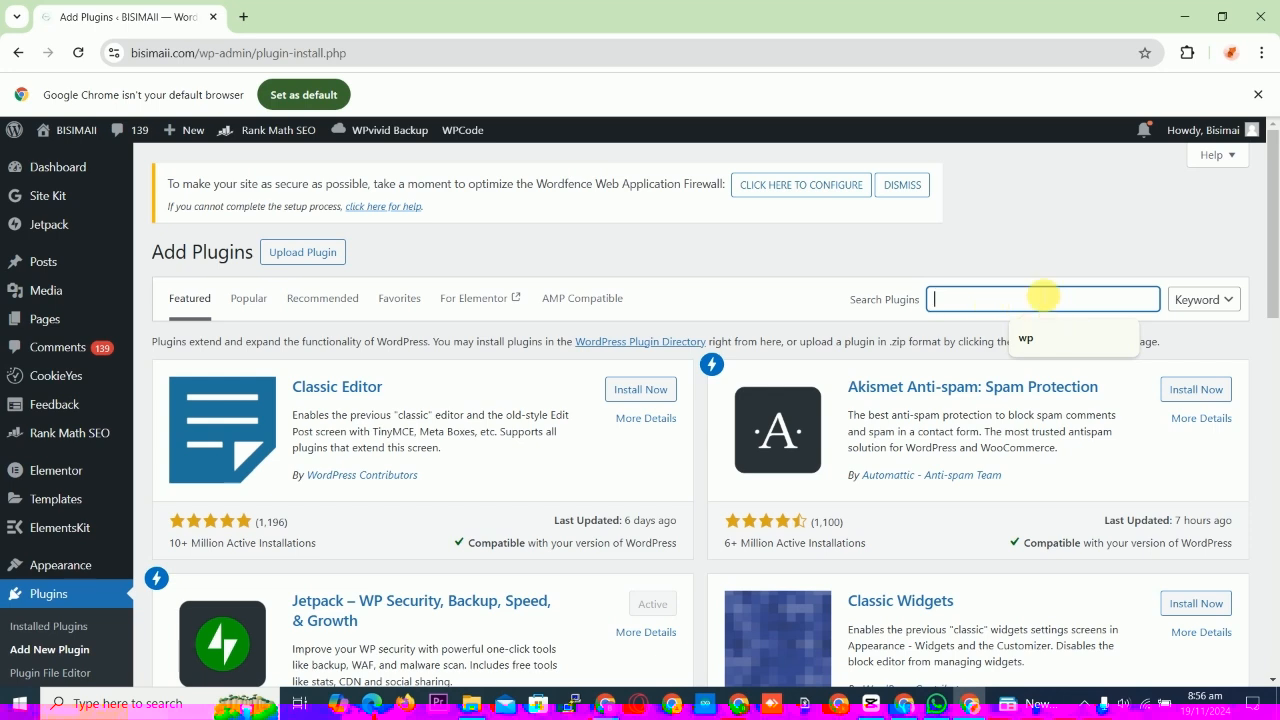
{"action": "right_click", "coordinate": [1005, 309]}
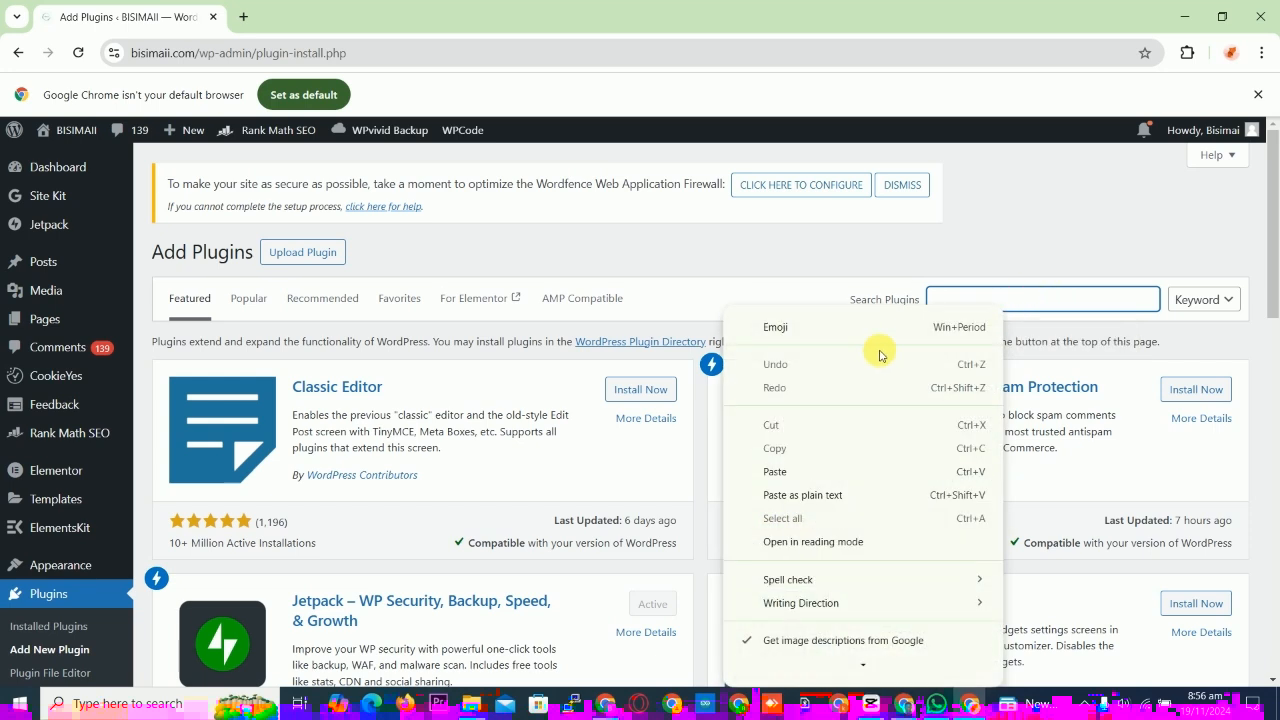
{"action": "left_click", "coordinate": [803, 475]}
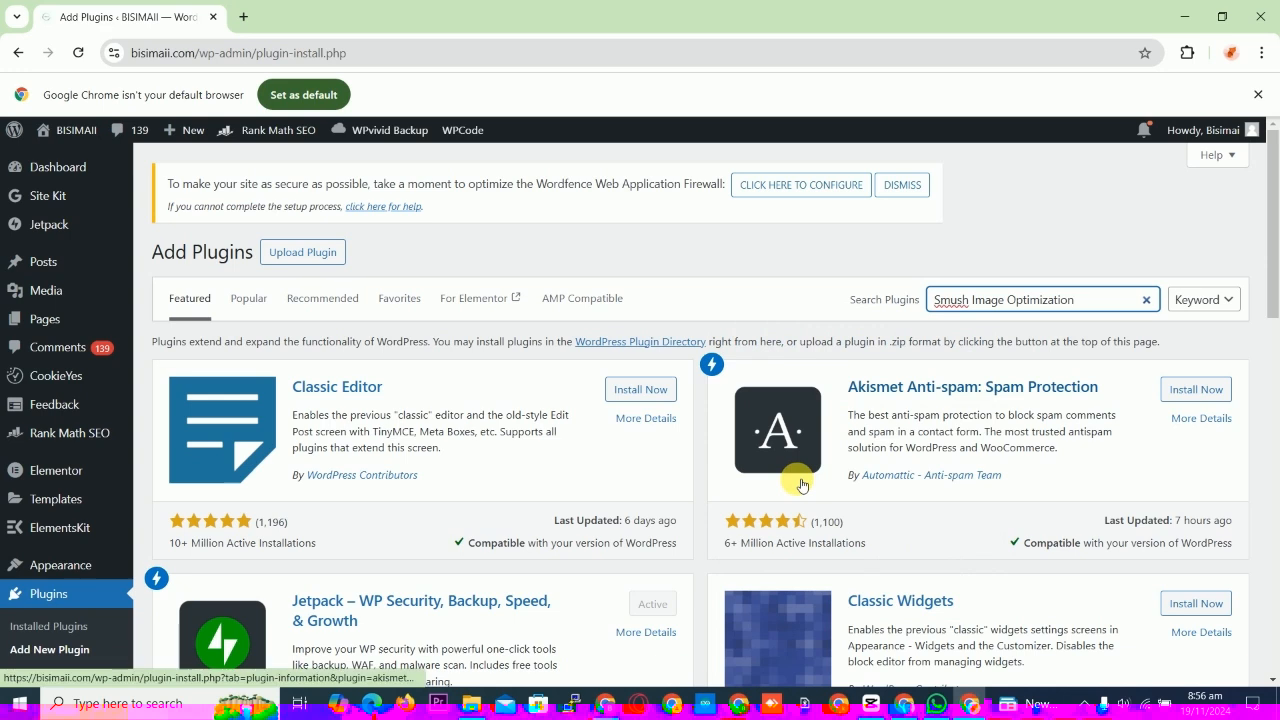
{"action": "key", "text": "BackSpace"}
{"action": "key", "text": "BackSpace"}
{"action": "key", "text": "BackSpace"}
{"action": "key", "text": "BackSpace"}
{"action": "key", "text": "BackSpace"}
{"action": "key", "text": "BackSpace"}
{"action": "key", "text": "BackSpace"}
{"action": "key", "text": "BackSpace"}
{"action": "key", "text": "BackSpace"}
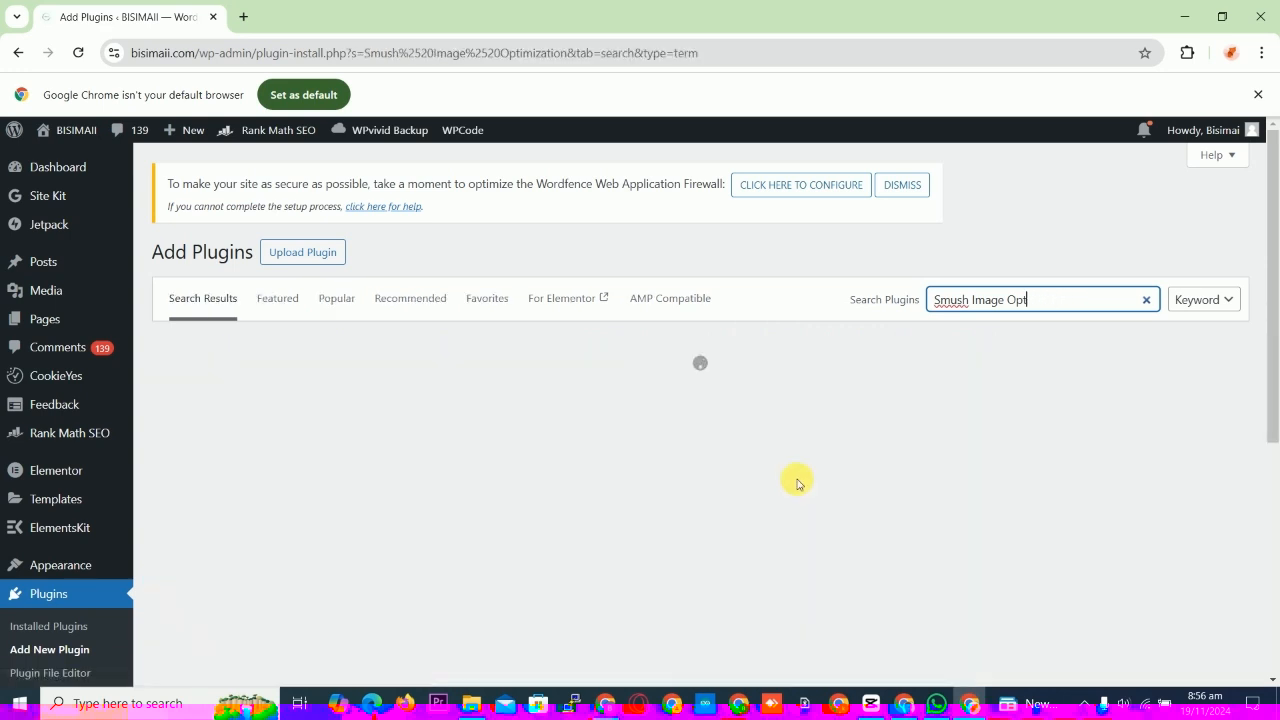
{"action": "key", "text": "BackSpace"}
{"action": "key", "text": "BackSpace"}
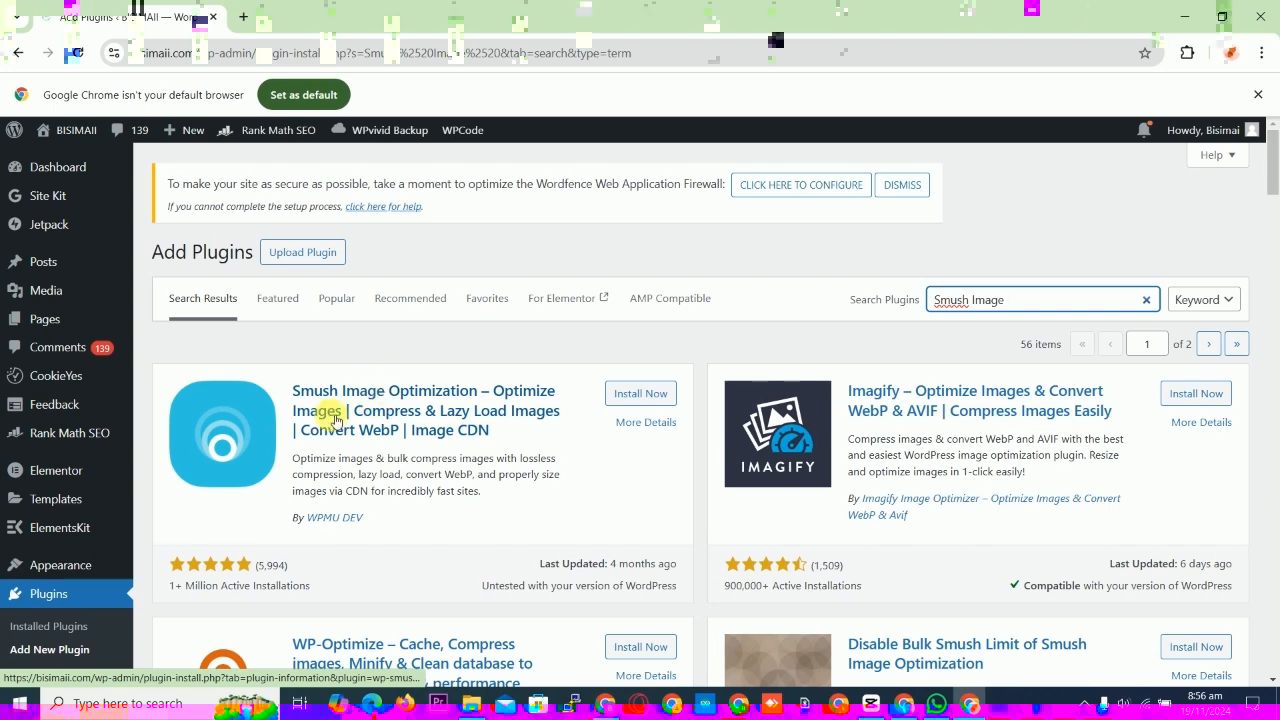
Install and activate the Smush Image Optimization plugin by WPMU DEV.
{"action": "left_click", "coordinate": [634, 393]}
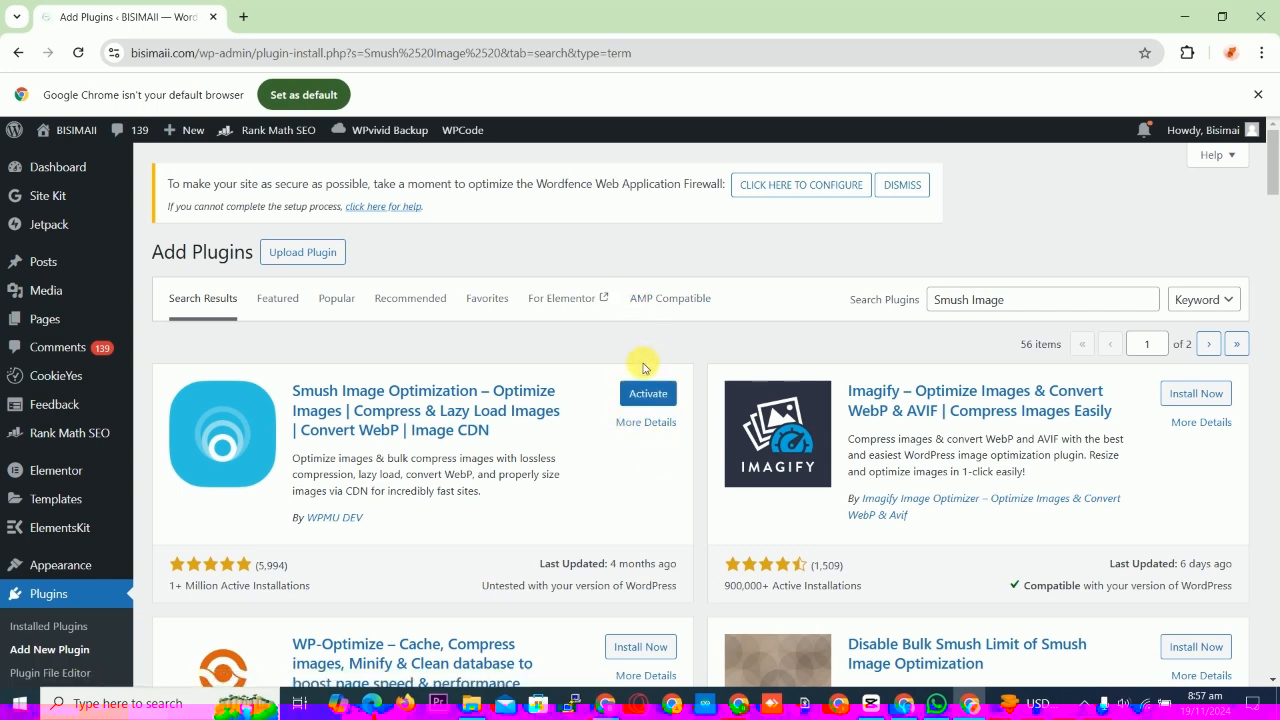
{"action": "left_click", "coordinate": [648, 394]}
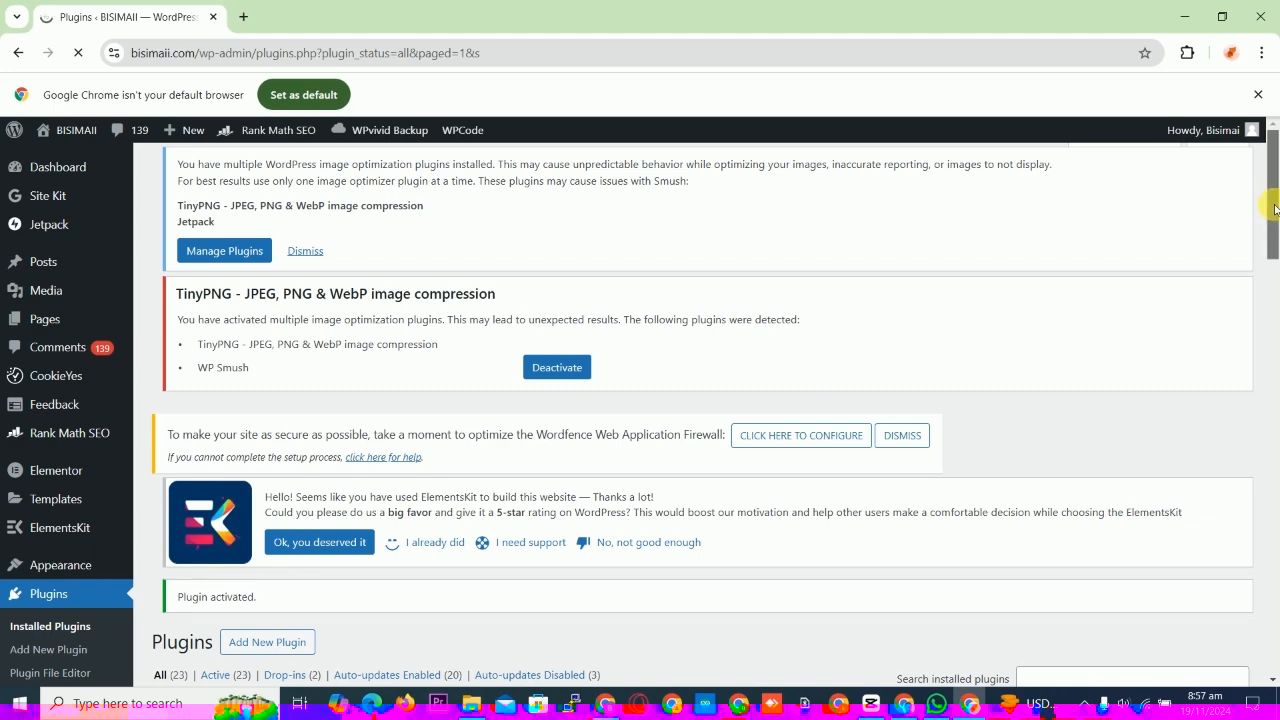
Open the Smush dashboard and dismiss the Elementor Data Updater notice.
{"action": "left_click_drag", "start_coordinate": [1272, 198], "coordinate": [1273, 341]}
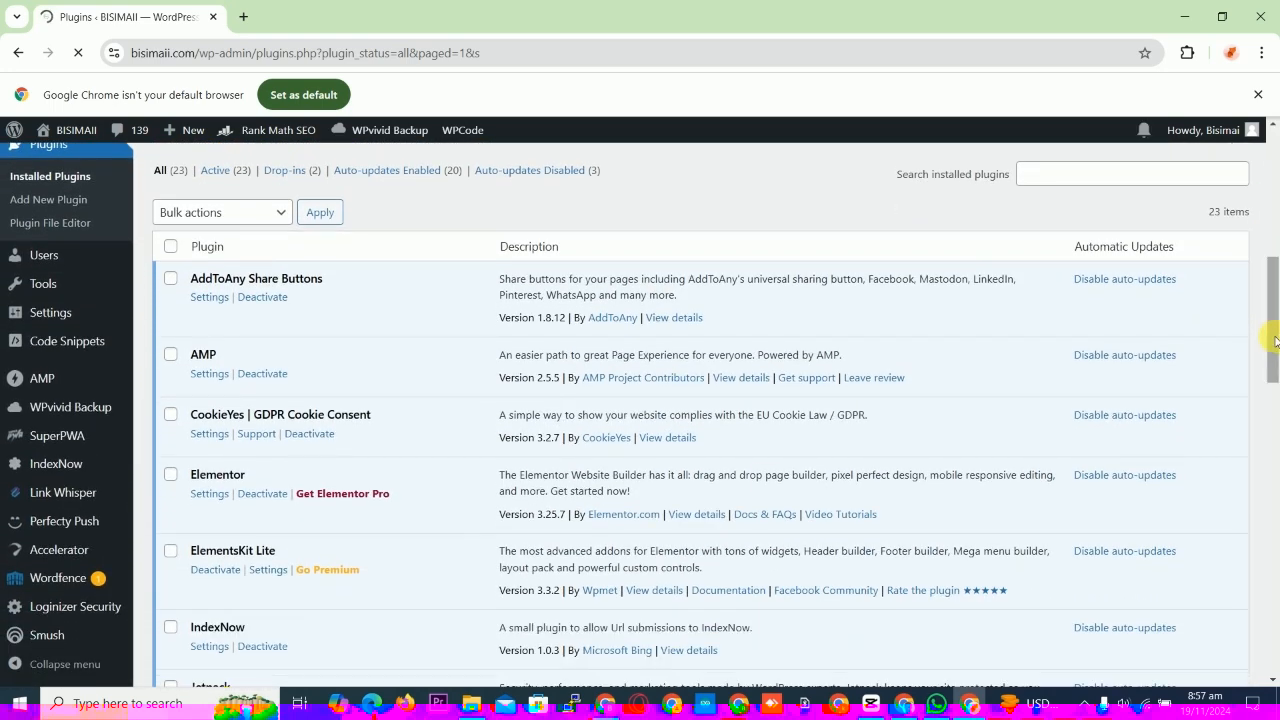
{"action": "mouse_move", "coordinate": [40, 636]}
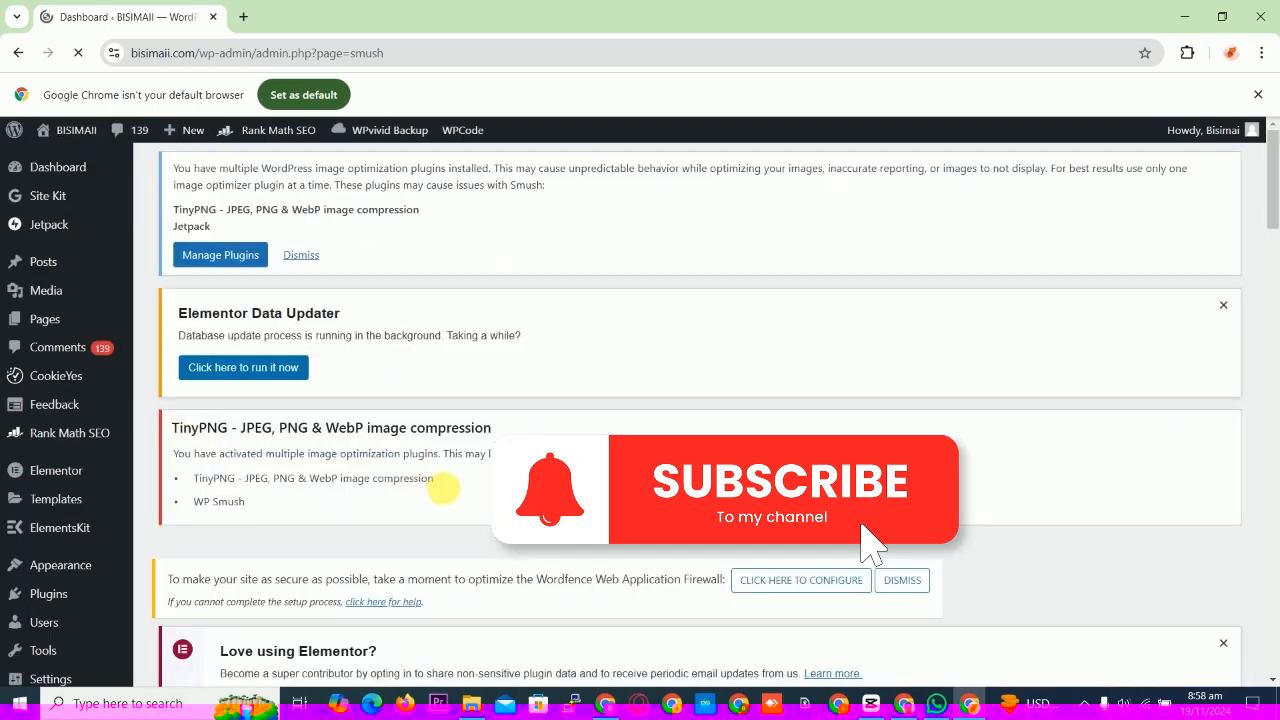
{"action": "left_click", "coordinate": [1223, 304]}
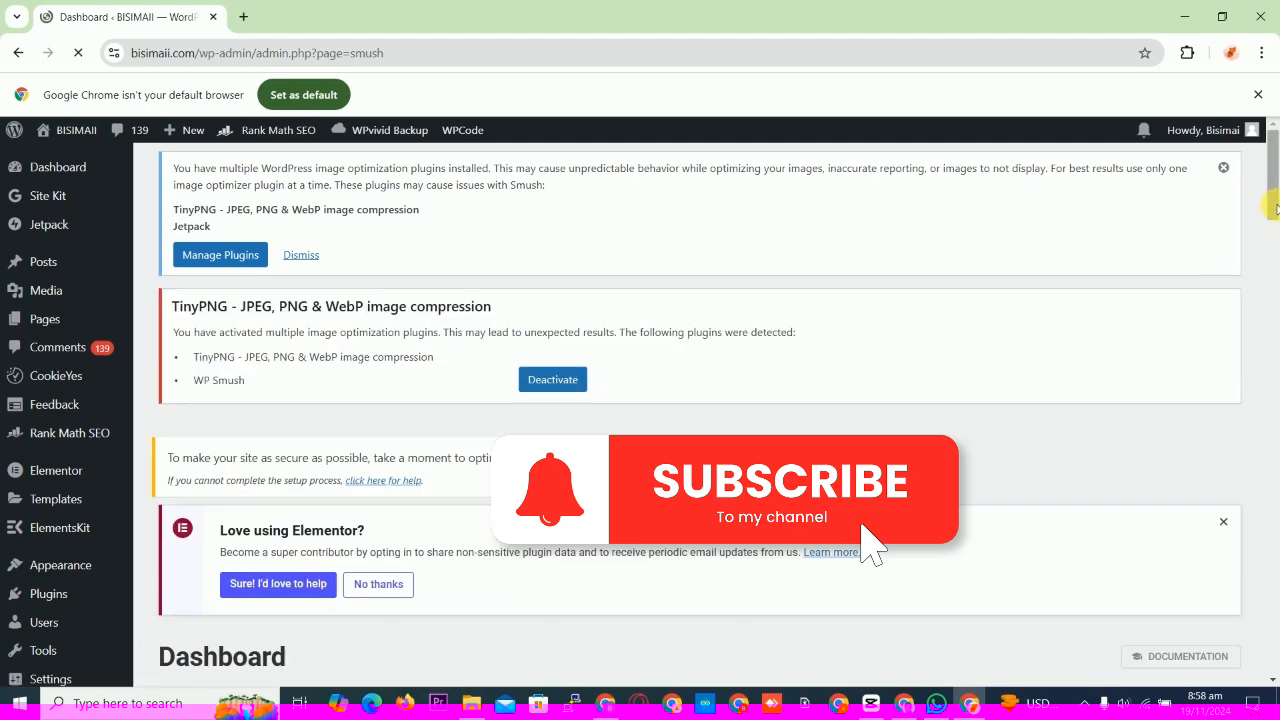
{"action": "left_click_drag", "start_coordinate": [1276, 207], "coordinate": [1276, 291]}
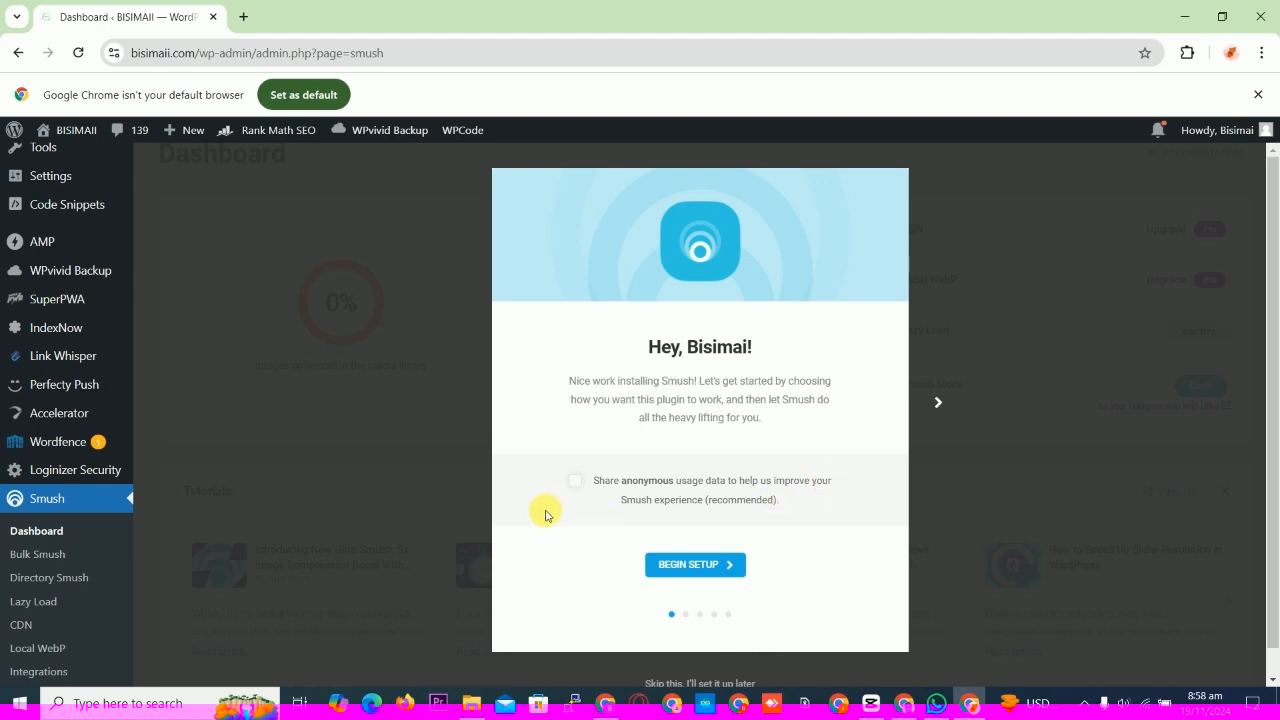
Begin the Smush setup with anonymous usage data sharing enabled and keep automatic optimization of new uploads switched on.
{"action": "left_click", "coordinate": [582, 487]}
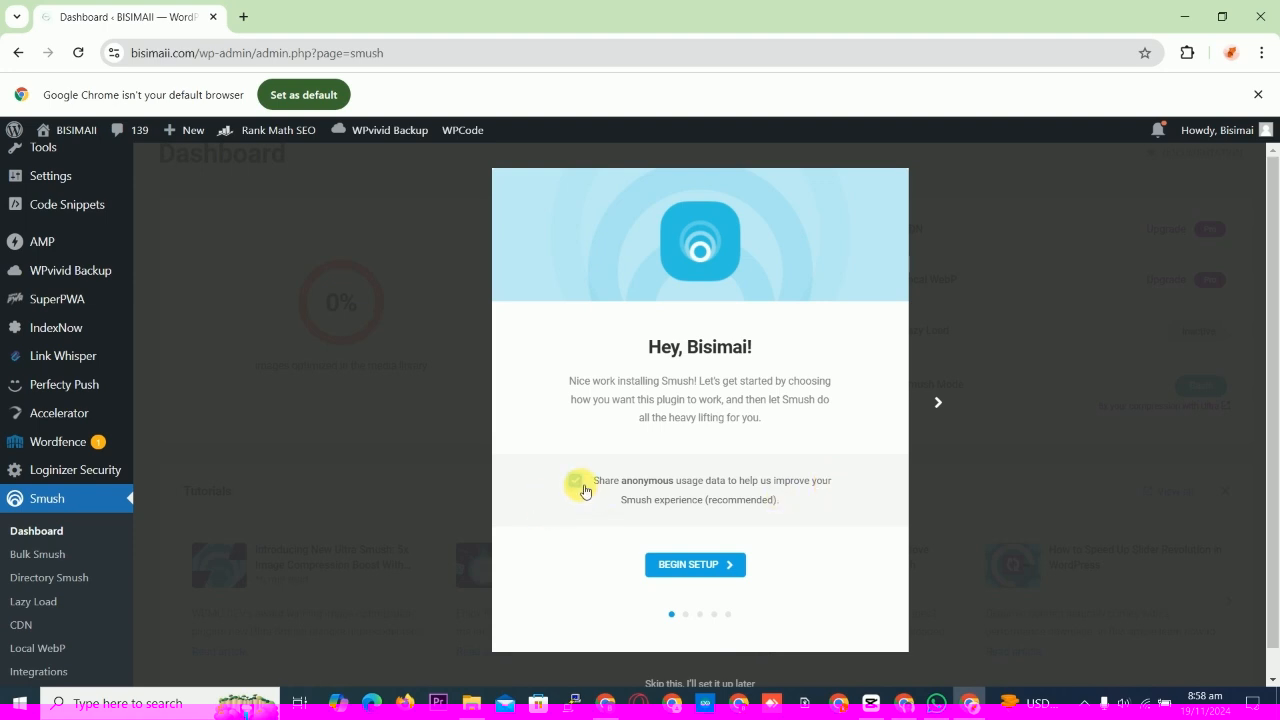
{"action": "left_click", "coordinate": [697, 566]}
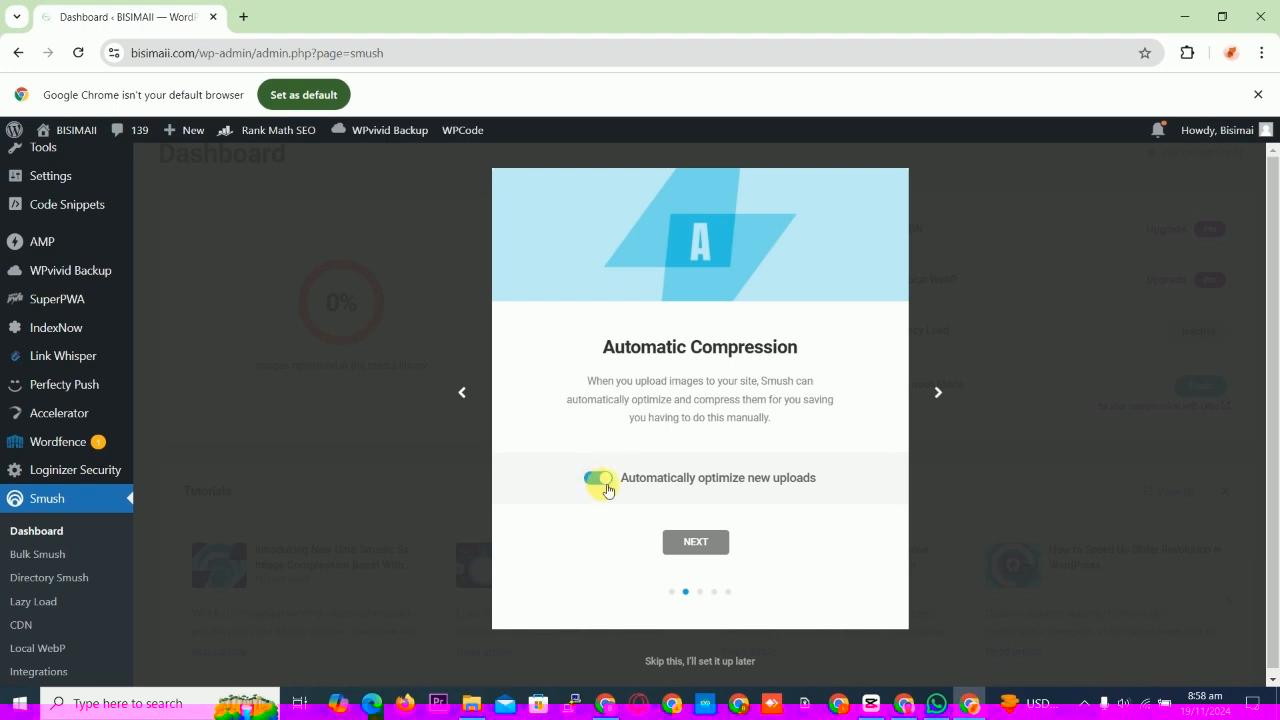
{"action": "left_click", "coordinate": [599, 484]}
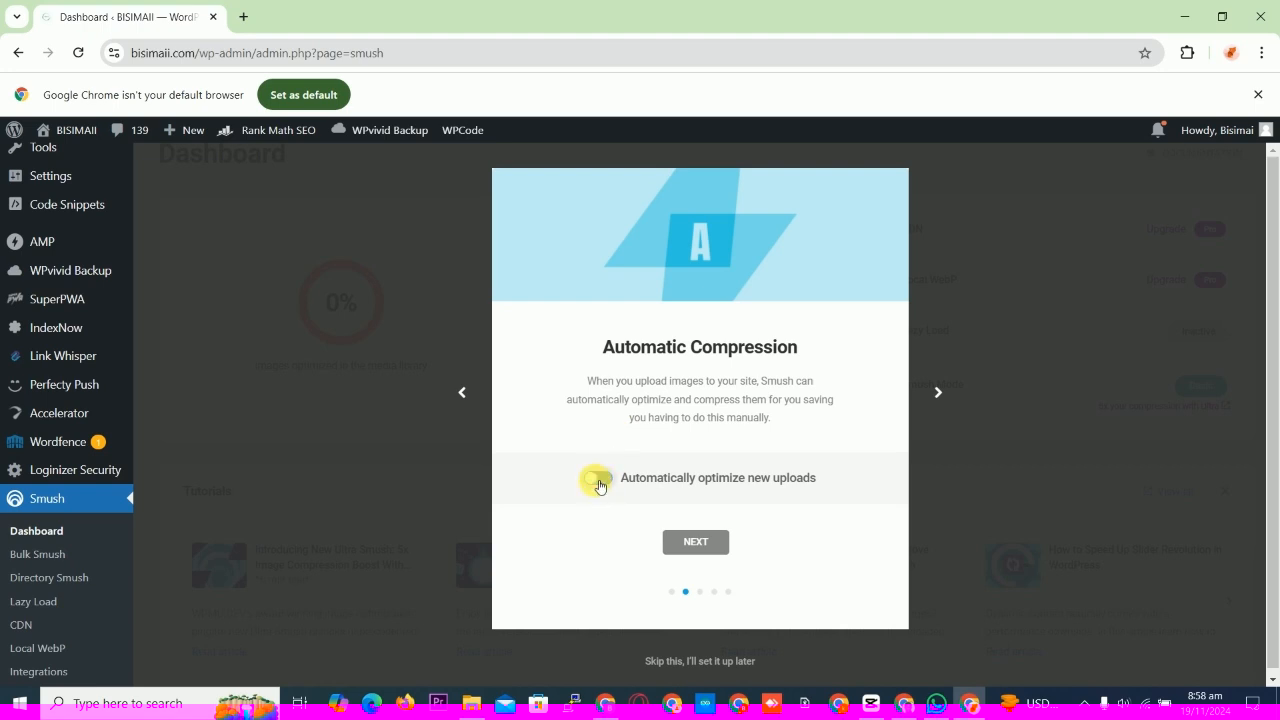
{"action": "left_click", "coordinate": [610, 485]}
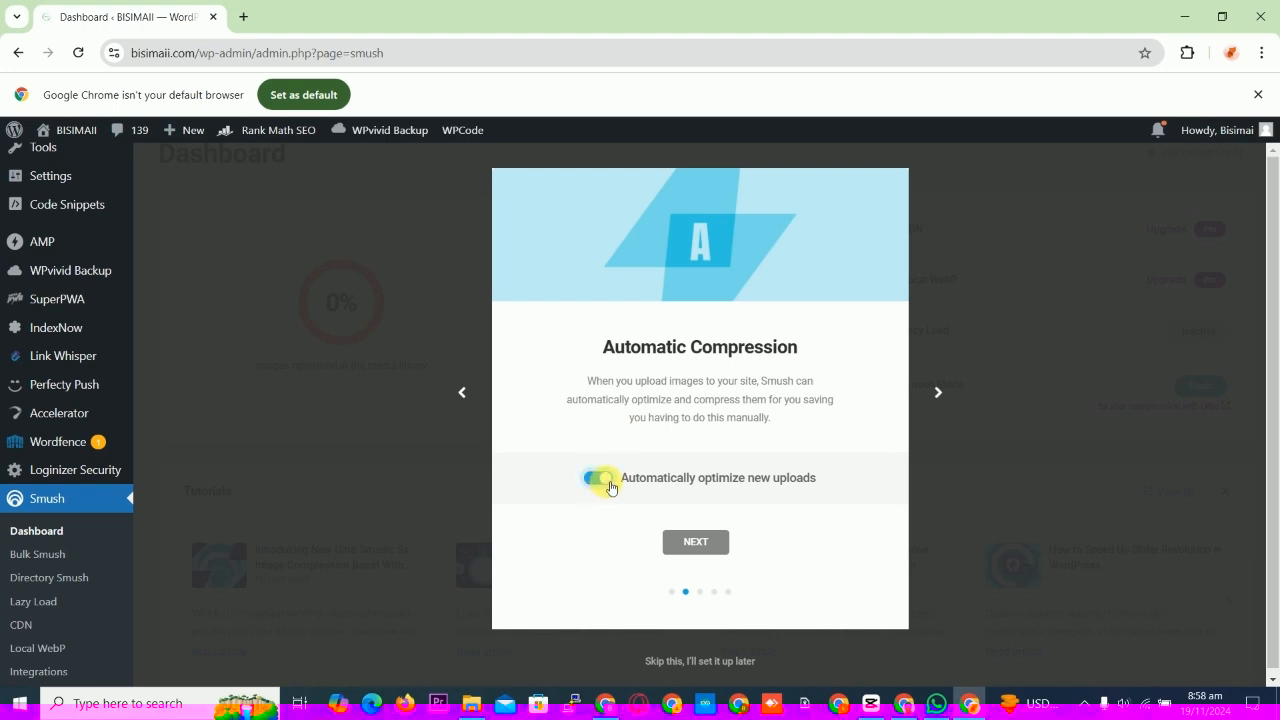
{"action": "left_click", "coordinate": [683, 541]}
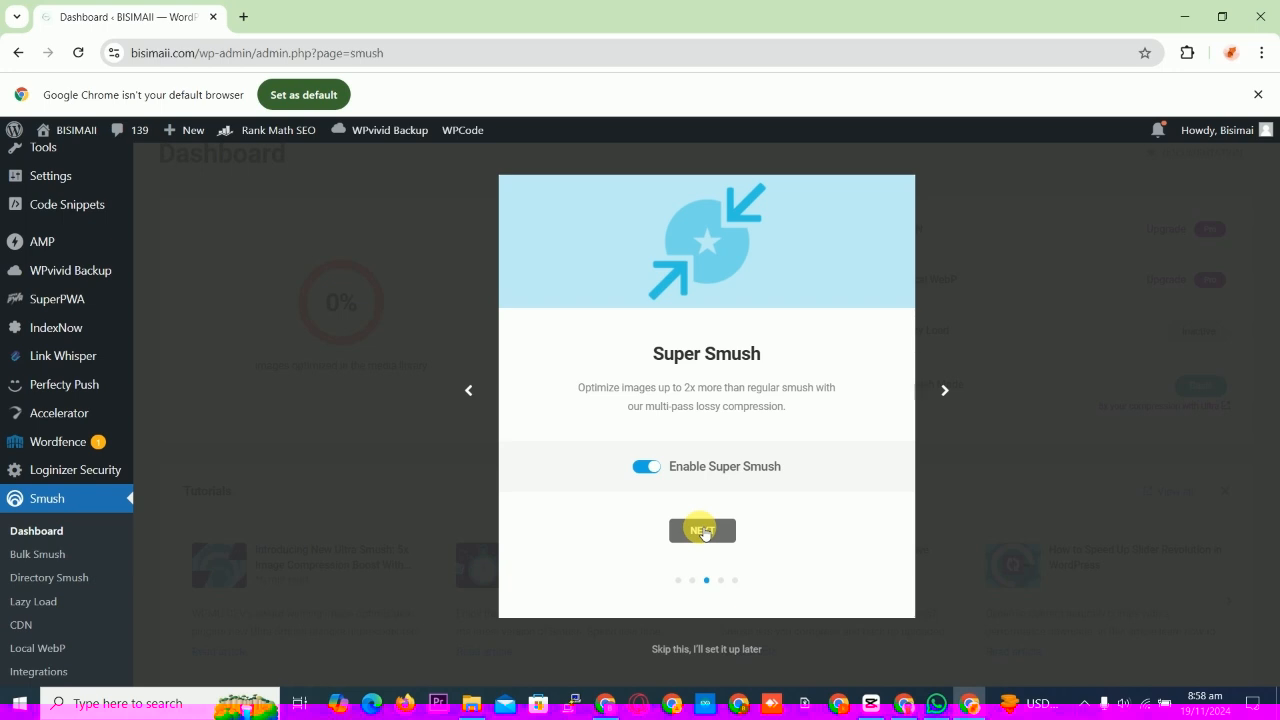
Accept Super Smush, image metadata stripping and lazy loading as enabled, and finish the setup wizard.
{"action": "left_click", "coordinate": [711, 532]}
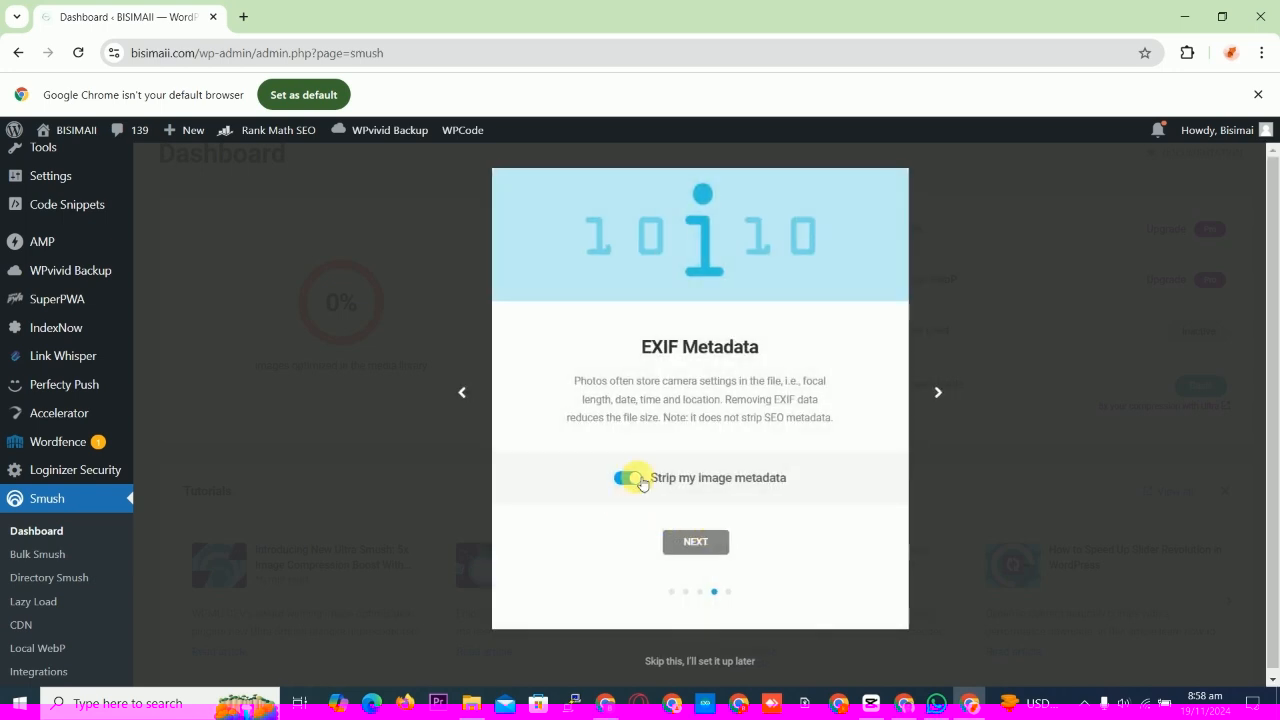
{"action": "left_click", "coordinate": [696, 538]}
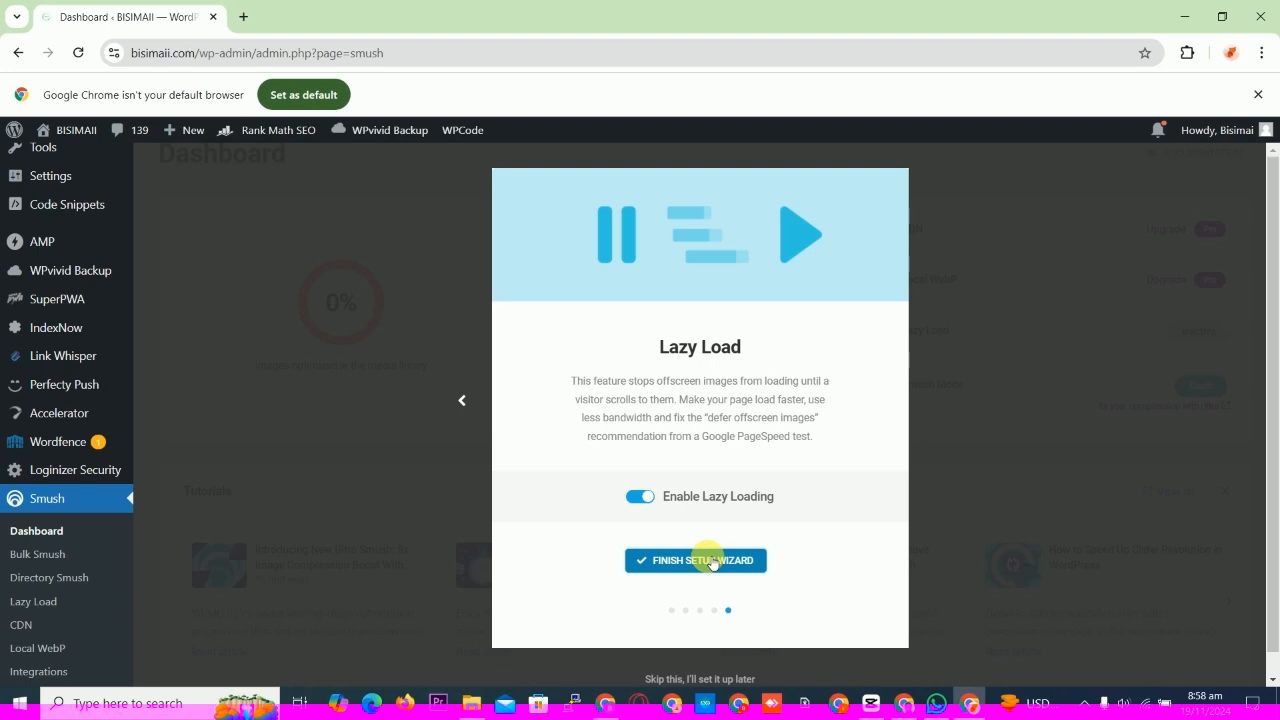
{"action": "left_click", "coordinate": [713, 561]}
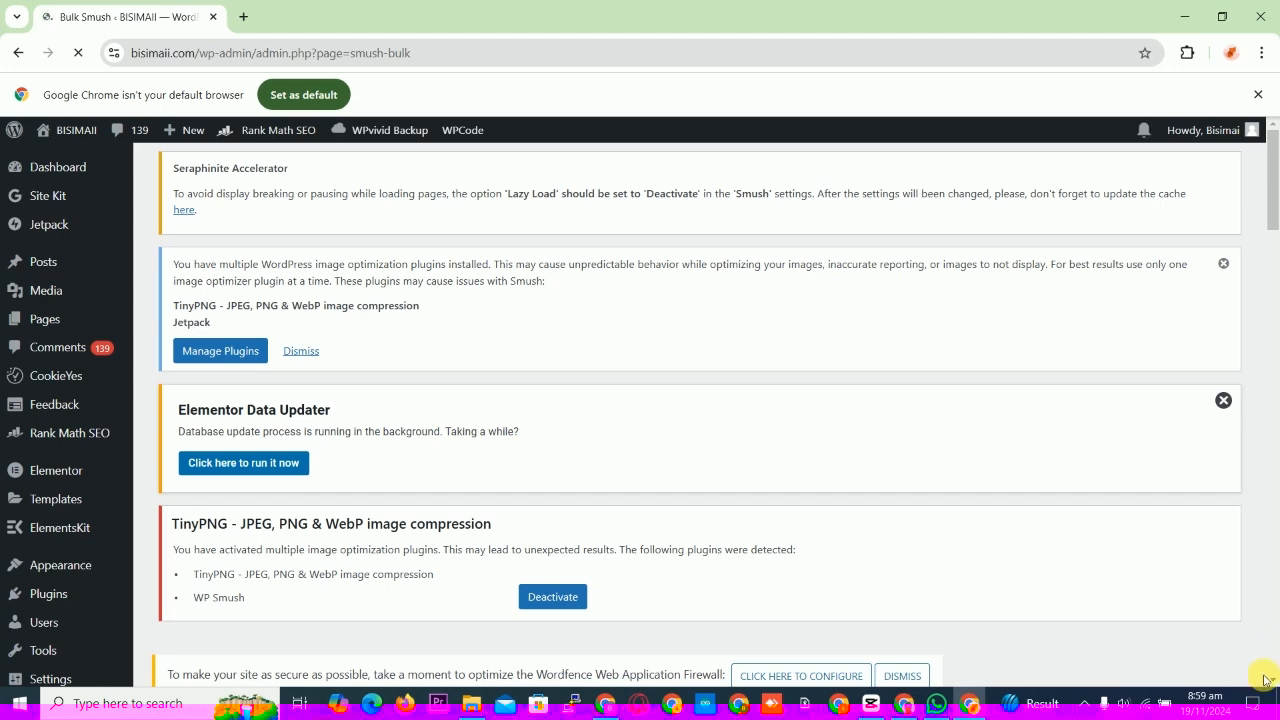
Enable resizing of original images in the Image Resizing section of the Bulk Smush settings.
{"action": "scroll", "coordinate": [1274, 682], "scroll_direction": "down", "scroll_amount": 3}
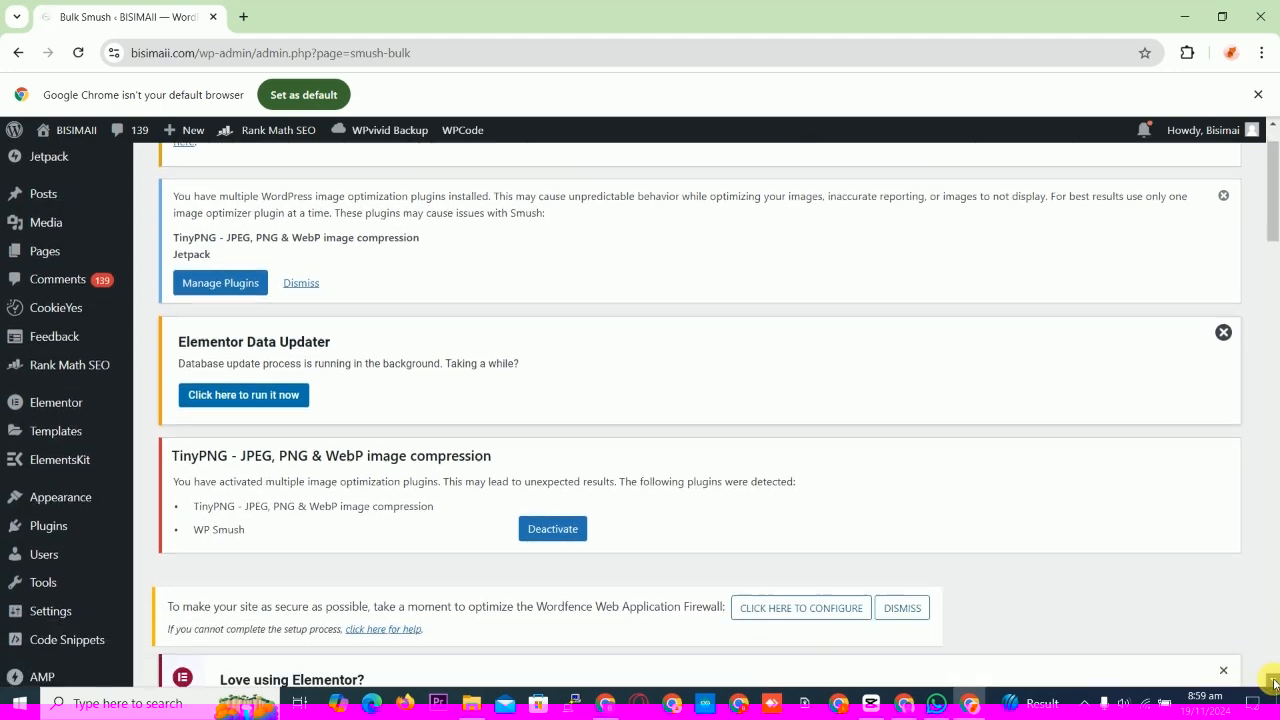
{"action": "scroll", "coordinate": [1274, 682], "scroll_direction": "down", "scroll_amount": 4}
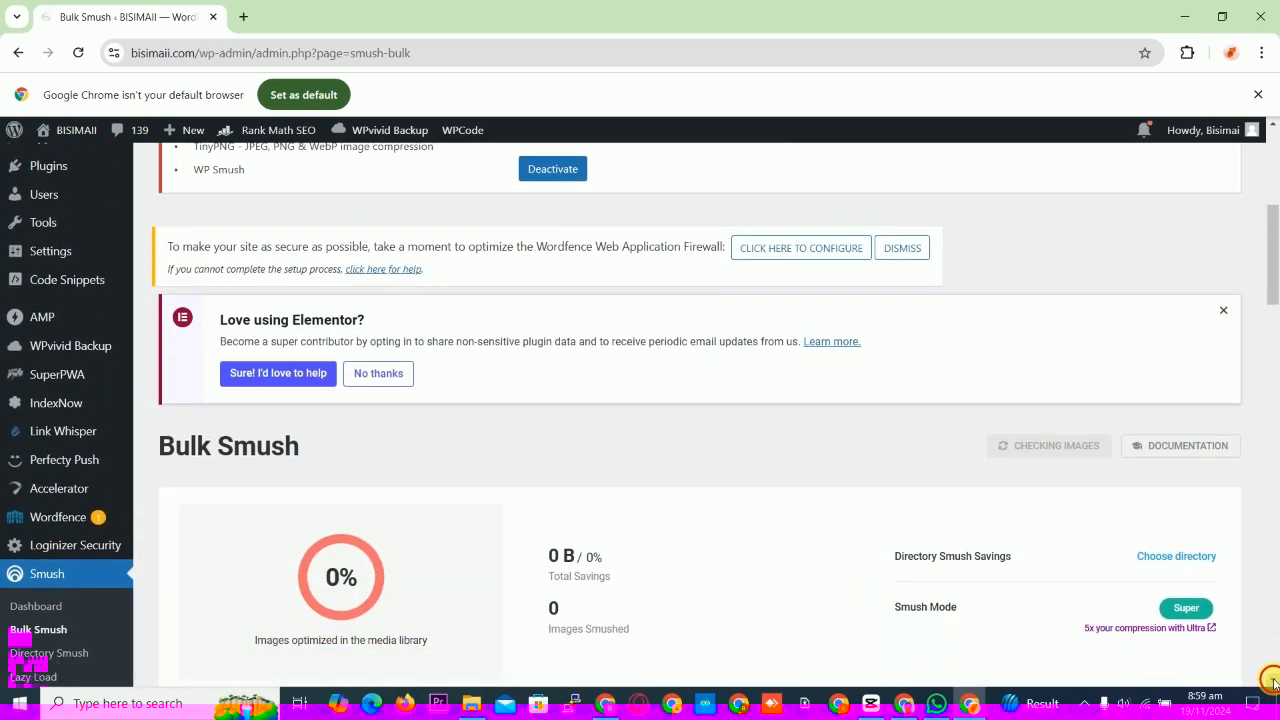
{"action": "scroll", "coordinate": [1274, 682], "scroll_direction": "down", "scroll_amount": 3}
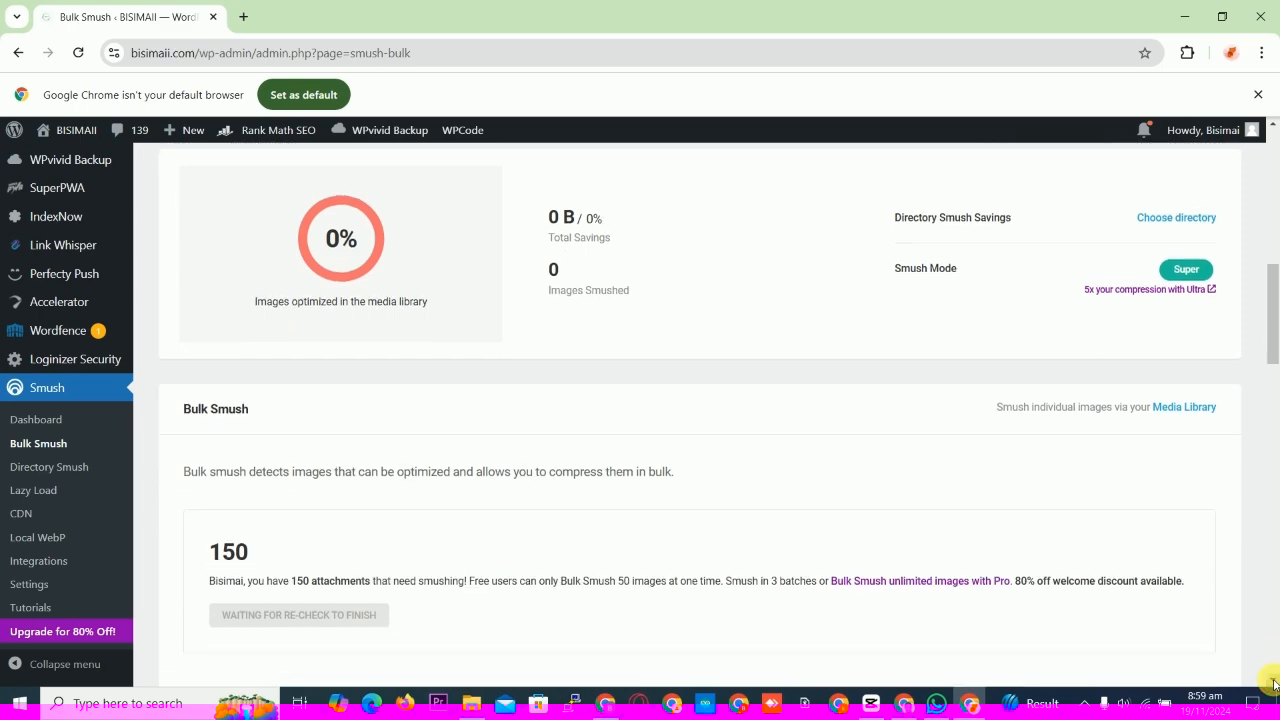
{"action": "scroll", "coordinate": [1274, 682], "scroll_direction": "down", "scroll_amount": 3}
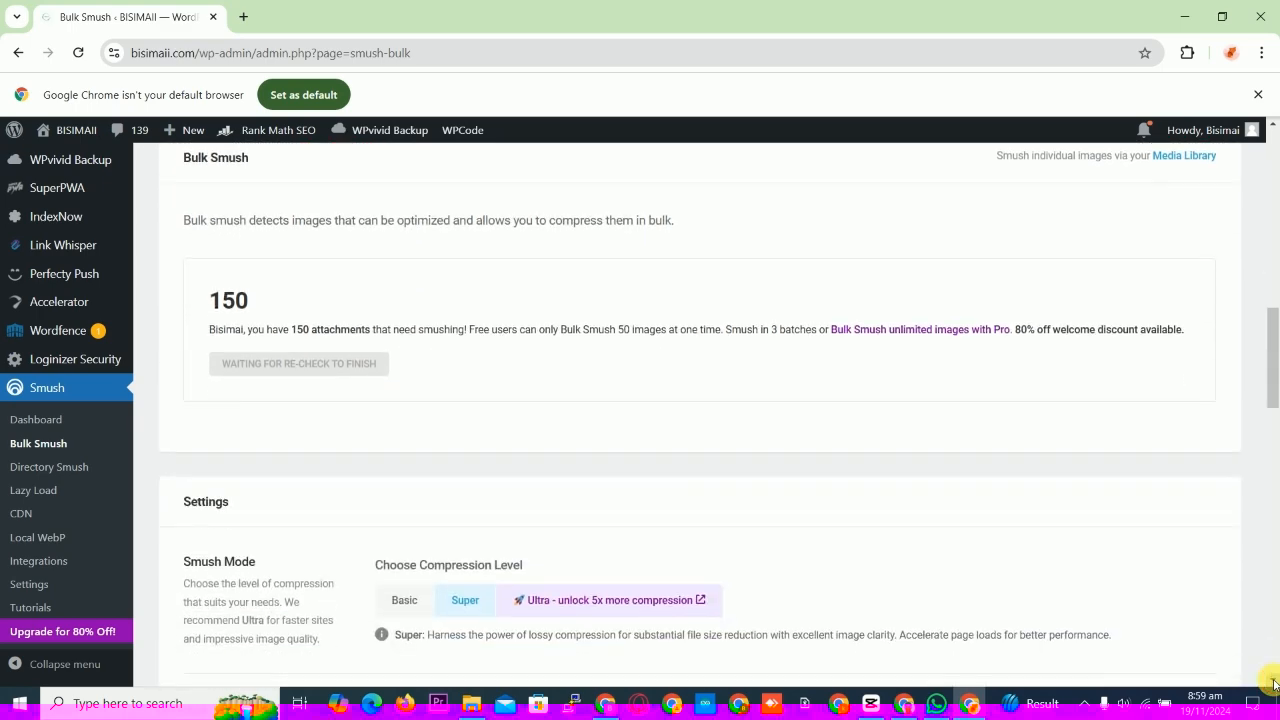
{"action": "scroll", "coordinate": [1274, 682], "scroll_direction": "down", "scroll_amount": 1}
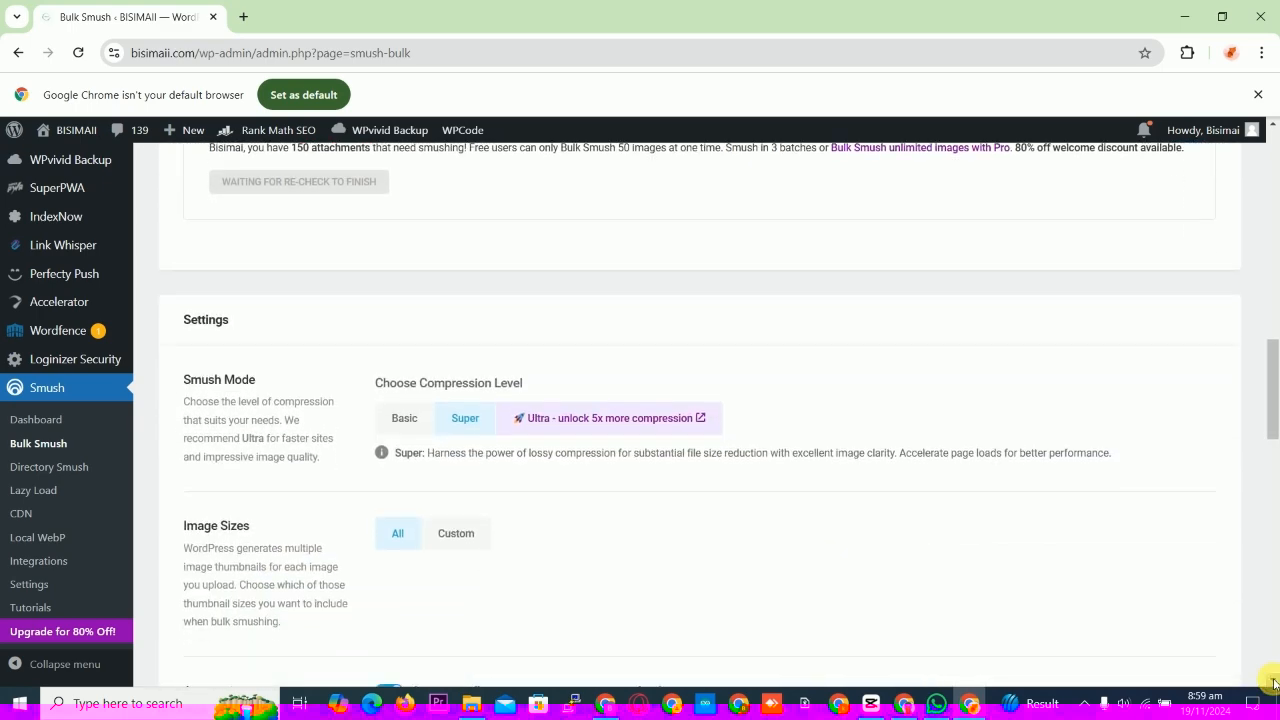
{"action": "scroll", "coordinate": [1274, 682], "scroll_direction": "down", "scroll_amount": 2}
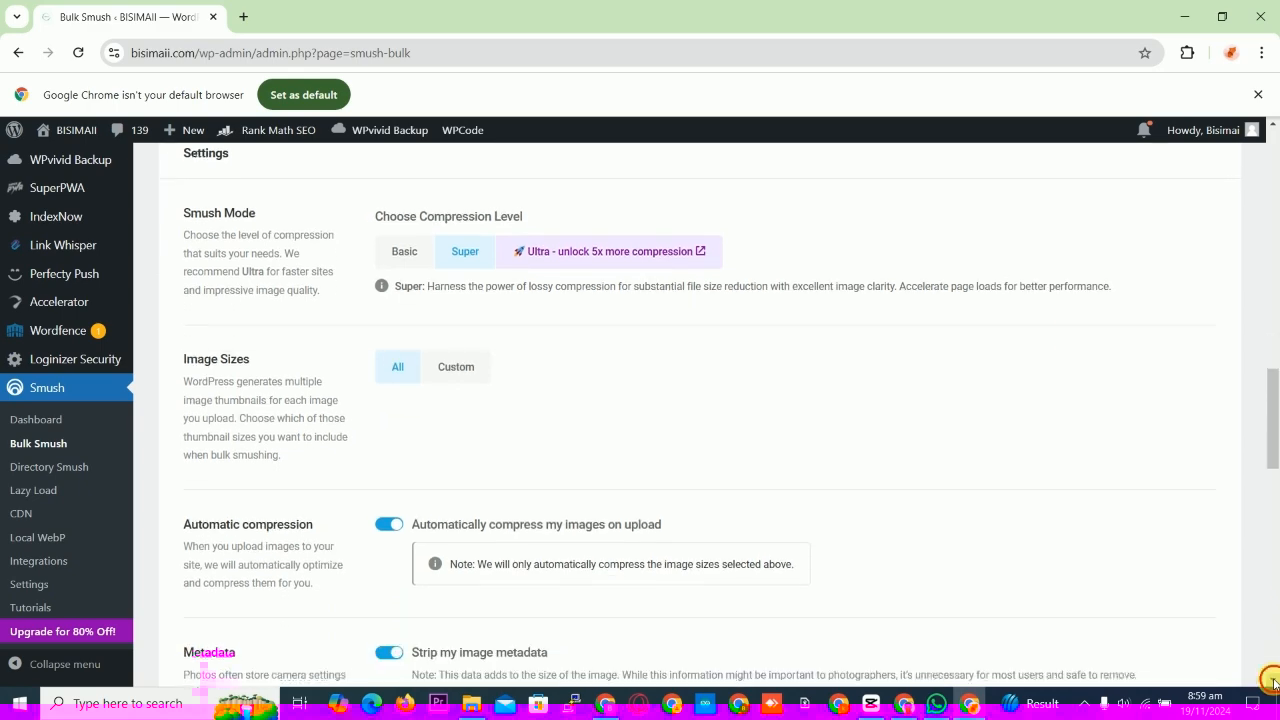
{"action": "scroll", "coordinate": [1274, 682], "scroll_direction": "down", "scroll_amount": 1}
{"action": "scroll", "coordinate": [1274, 682], "scroll_direction": "down", "scroll_amount": 3}
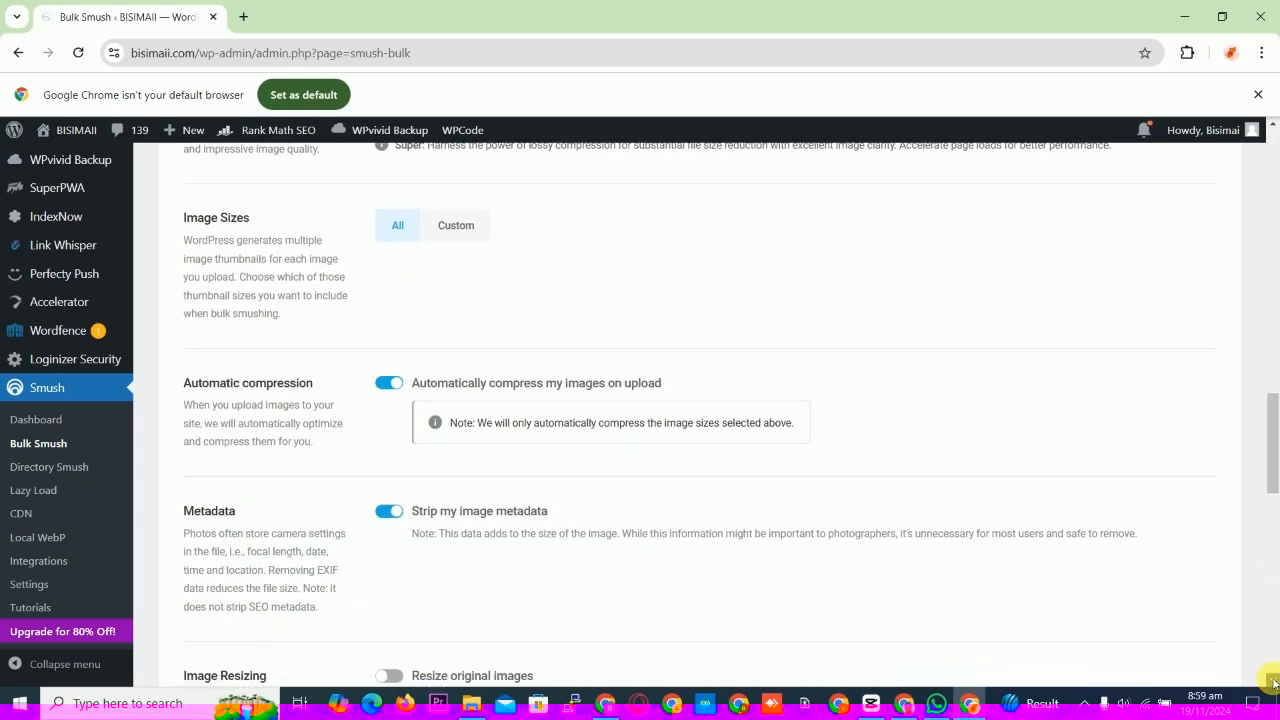
{"action": "scroll", "coordinate": [1274, 682], "scroll_direction": "down", "scroll_amount": 3}
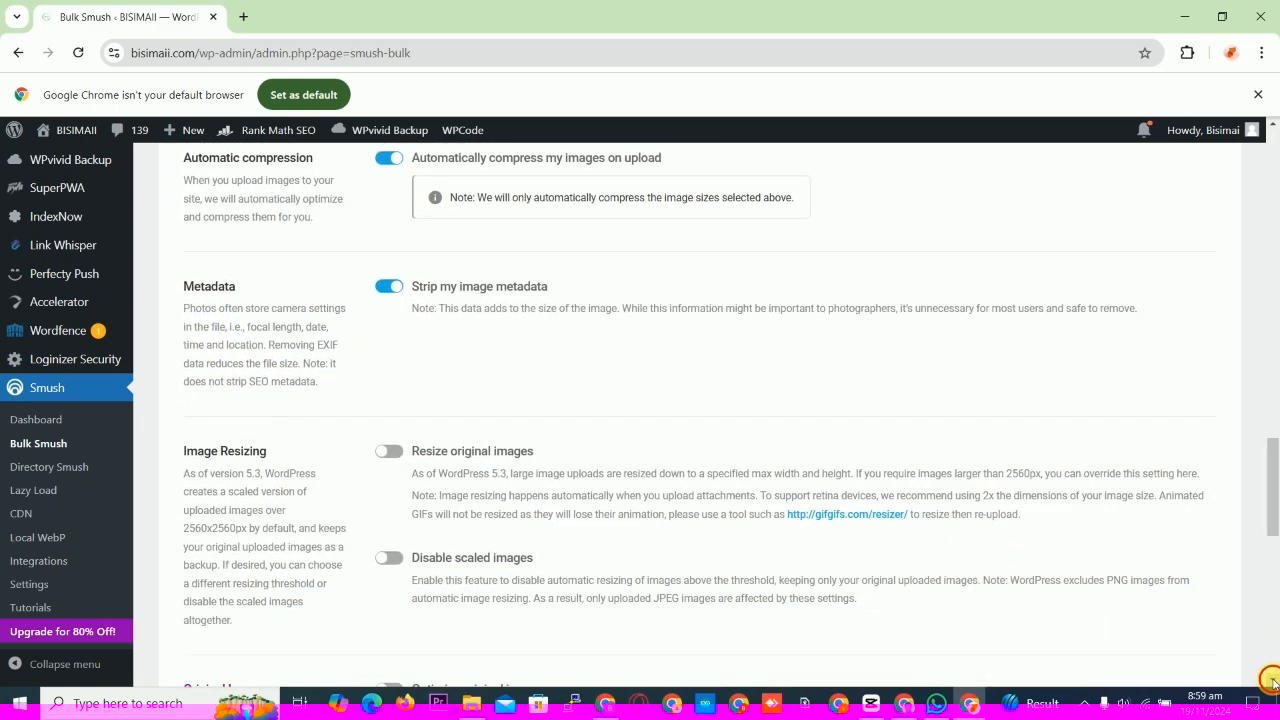
{"action": "scroll", "coordinate": [1274, 682], "scroll_direction": "down", "scroll_amount": 1}
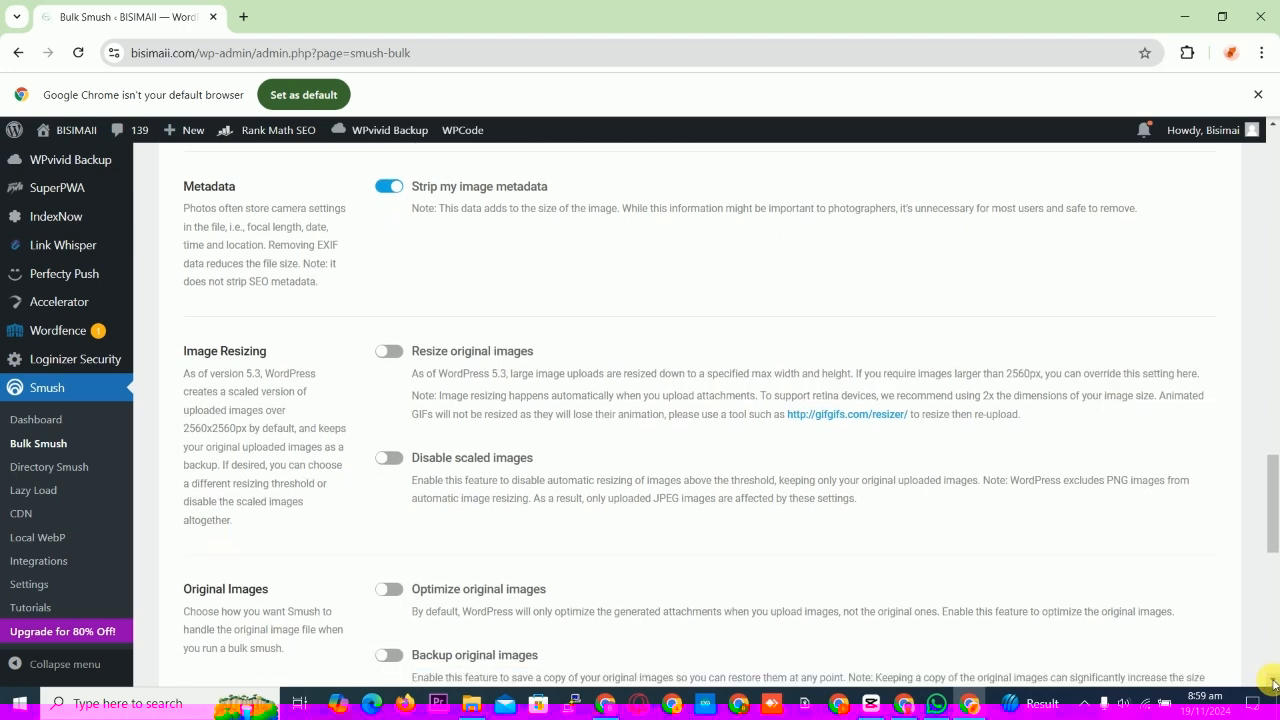
{"action": "scroll", "coordinate": [1274, 682], "scroll_direction": "down", "scroll_amount": 1}
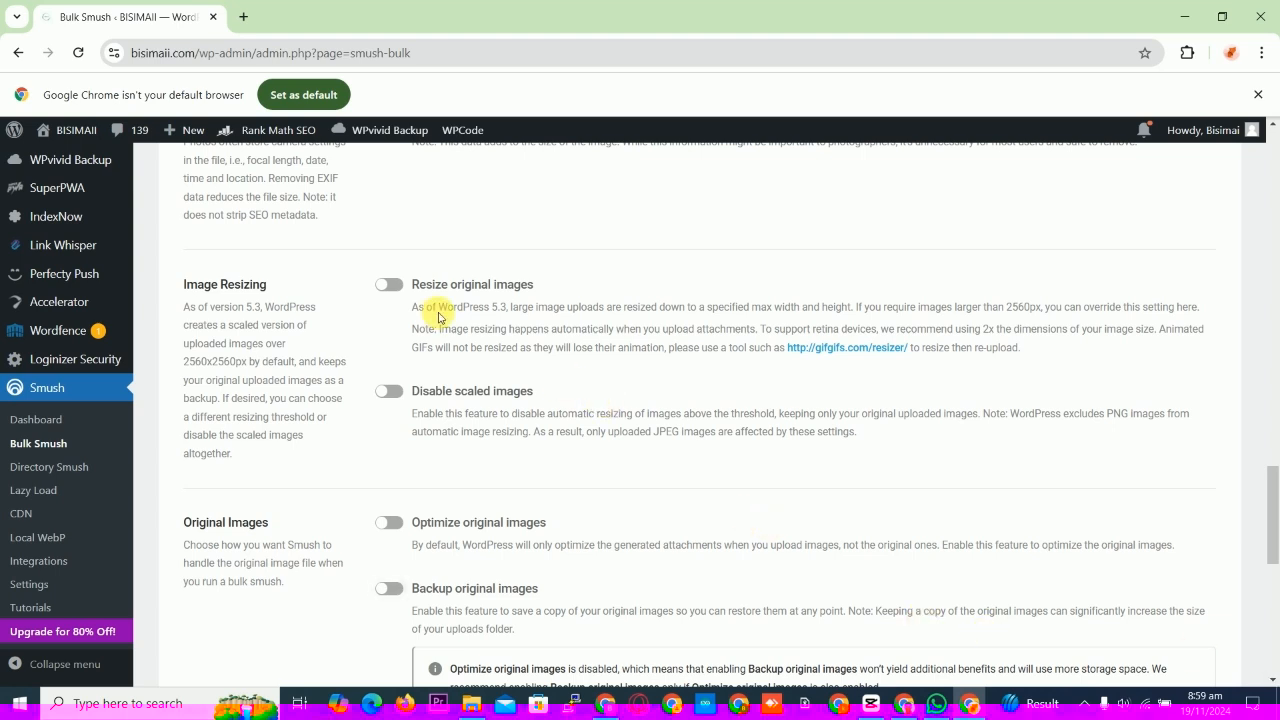
{"action": "left_click", "coordinate": [390, 285]}
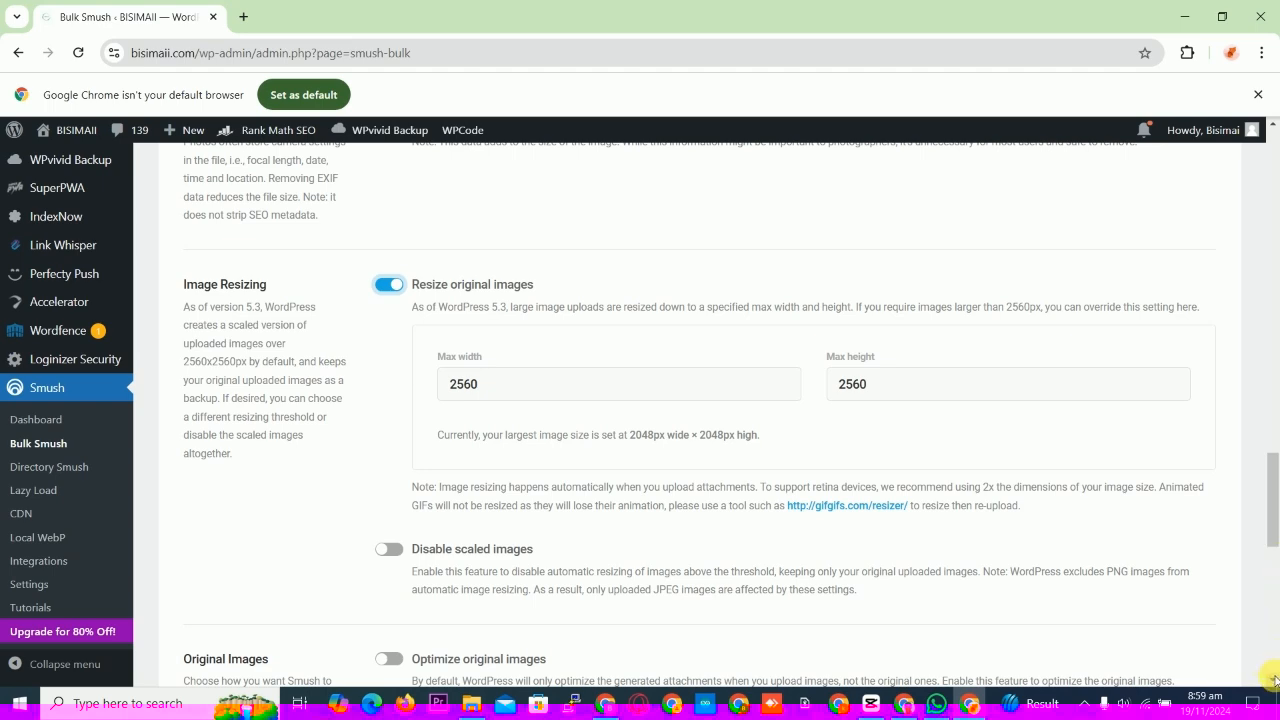
Keep the options for scaled, original and backup images switched off and save the Bulk Smush settings.
{"action": "scroll", "coordinate": [1273, 680], "scroll_direction": "down", "scroll_amount": 2}
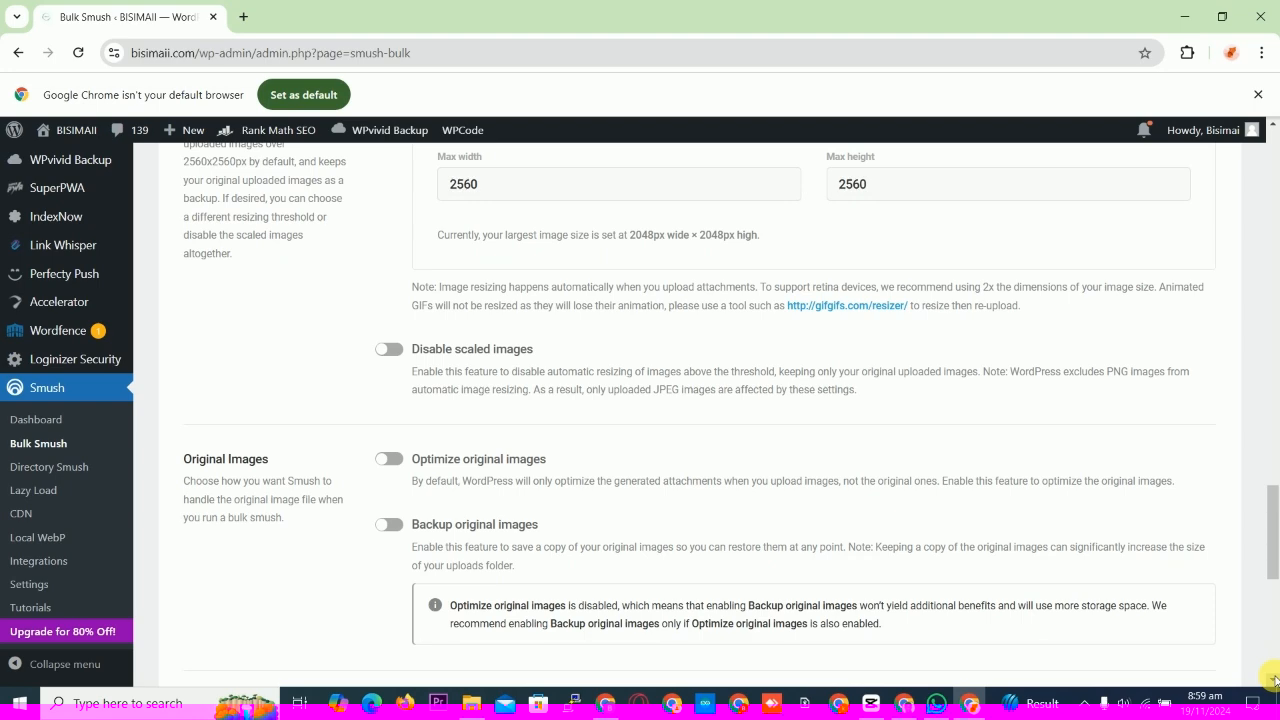
{"action": "scroll", "coordinate": [1273, 679], "scroll_direction": "down", "scroll_amount": 1}
{"action": "scroll", "coordinate": [1273, 679], "scroll_direction": "down", "scroll_amount": 1}
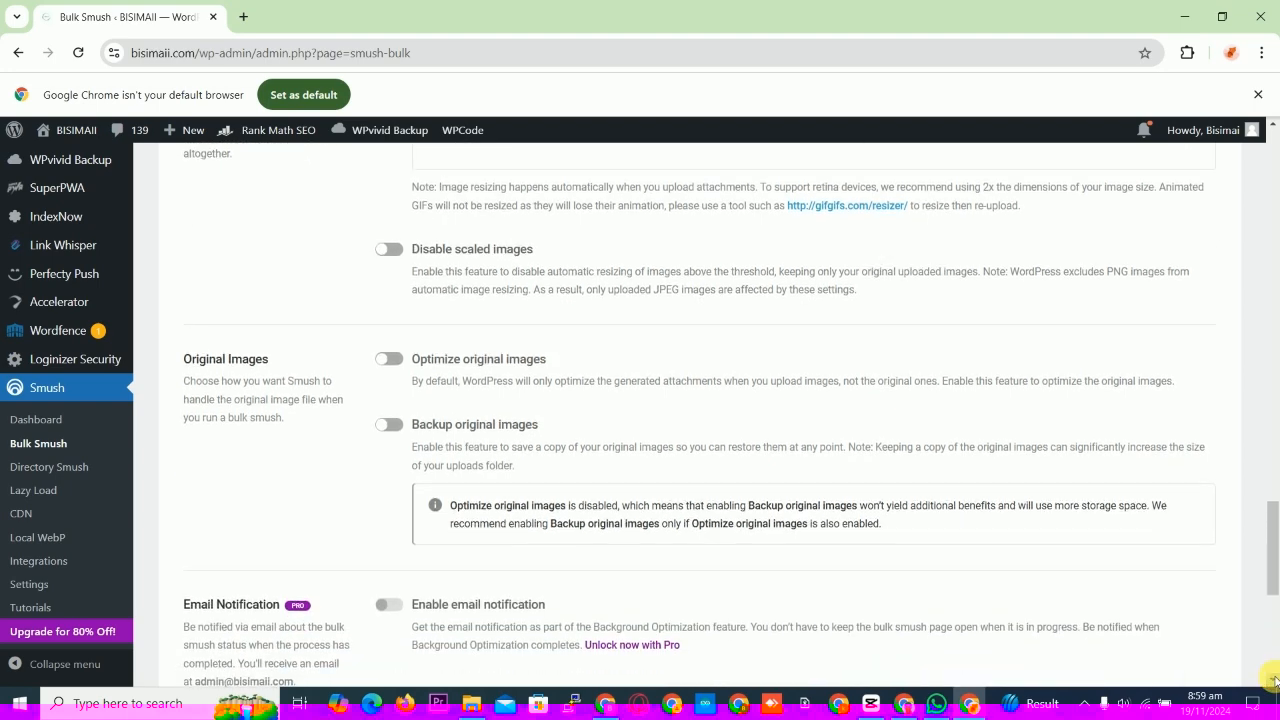
{"action": "scroll", "coordinate": [1273, 680], "scroll_direction": "down", "scroll_amount": 3}
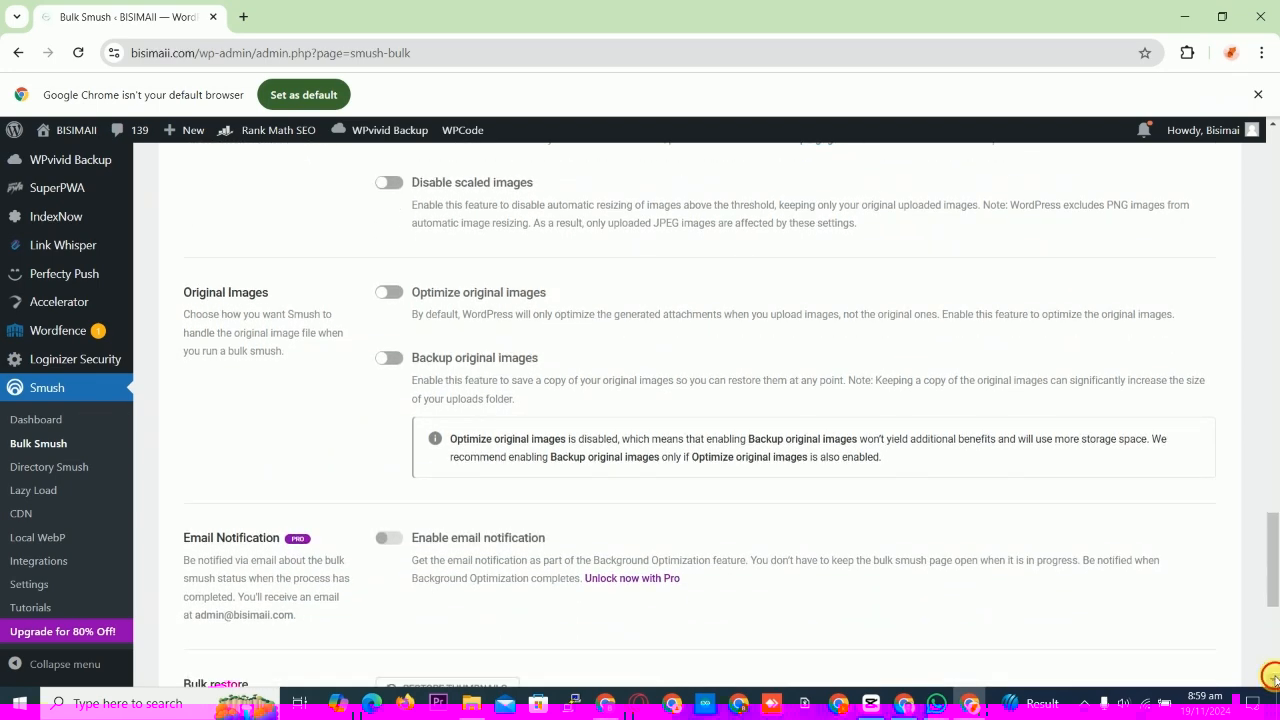
{"action": "scroll", "coordinate": [1273, 679], "scroll_direction": "down", "scroll_amount": 3}
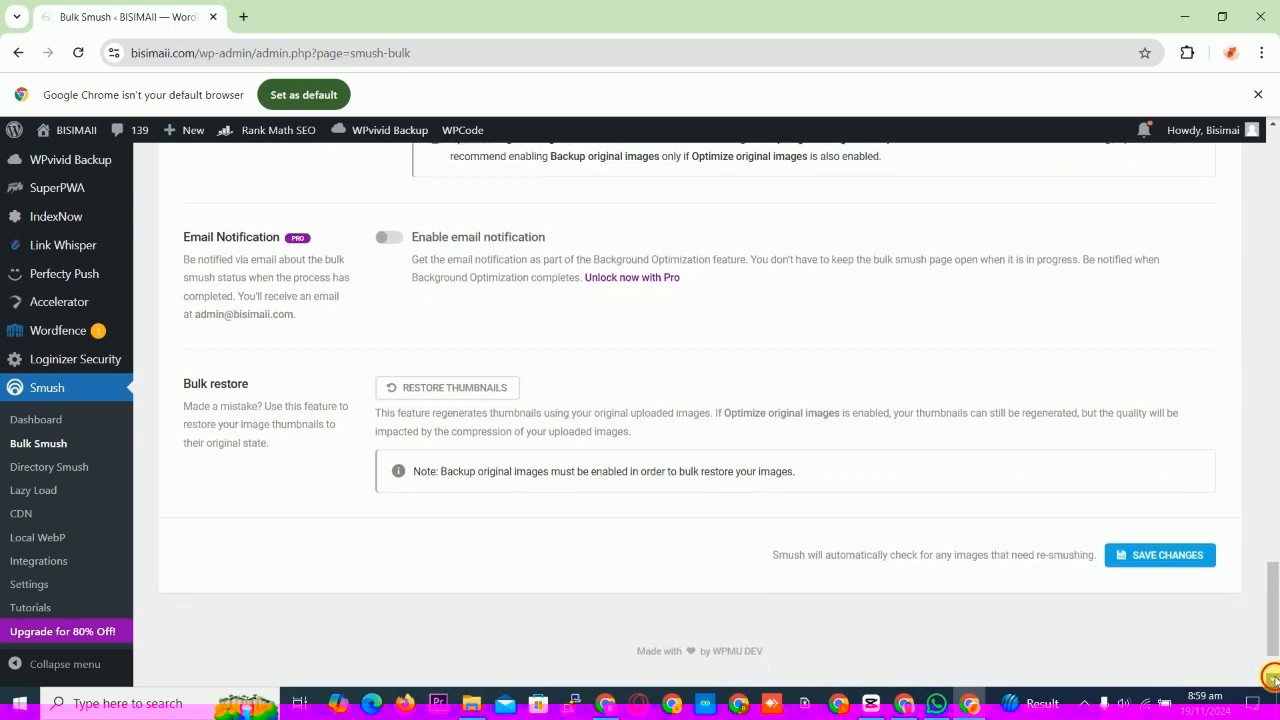
{"action": "left_click", "coordinate": [1166, 529]}
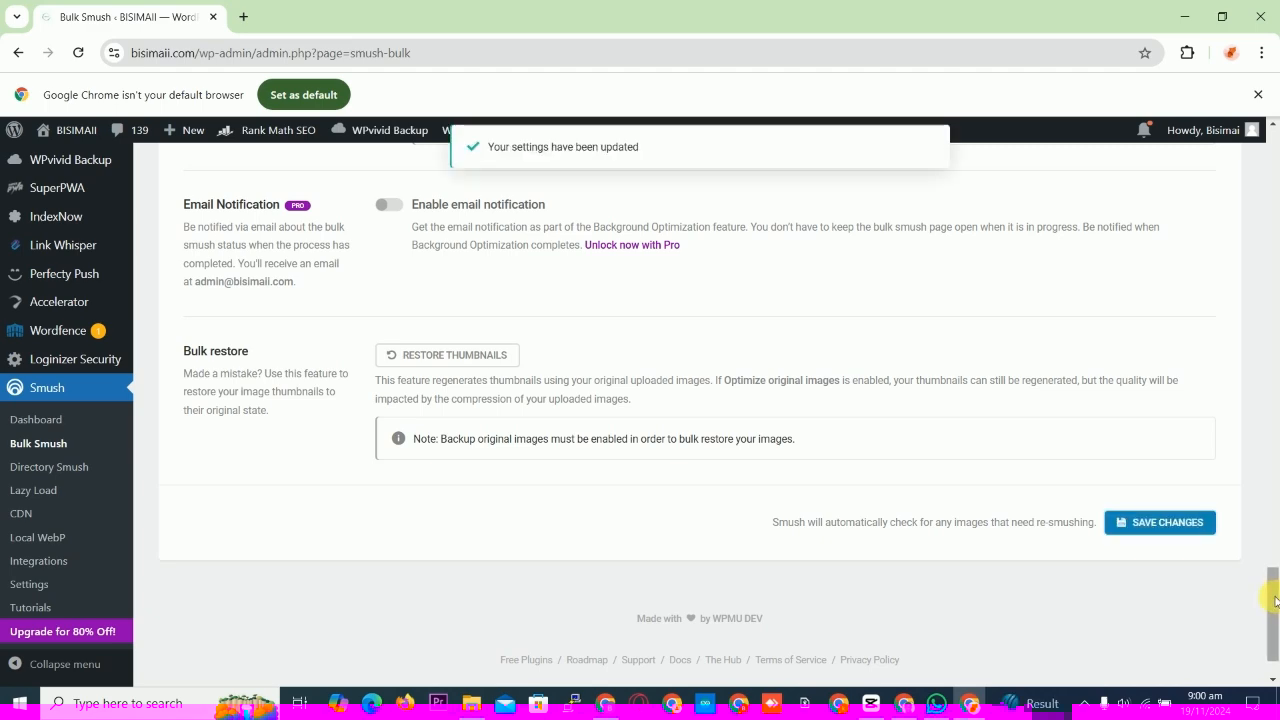
Start a bulk smush of the media library attachments and check its progress and savings summary.
{"action": "left_click_drag", "start_coordinate": [1273, 598], "coordinate": [1211, 309]}
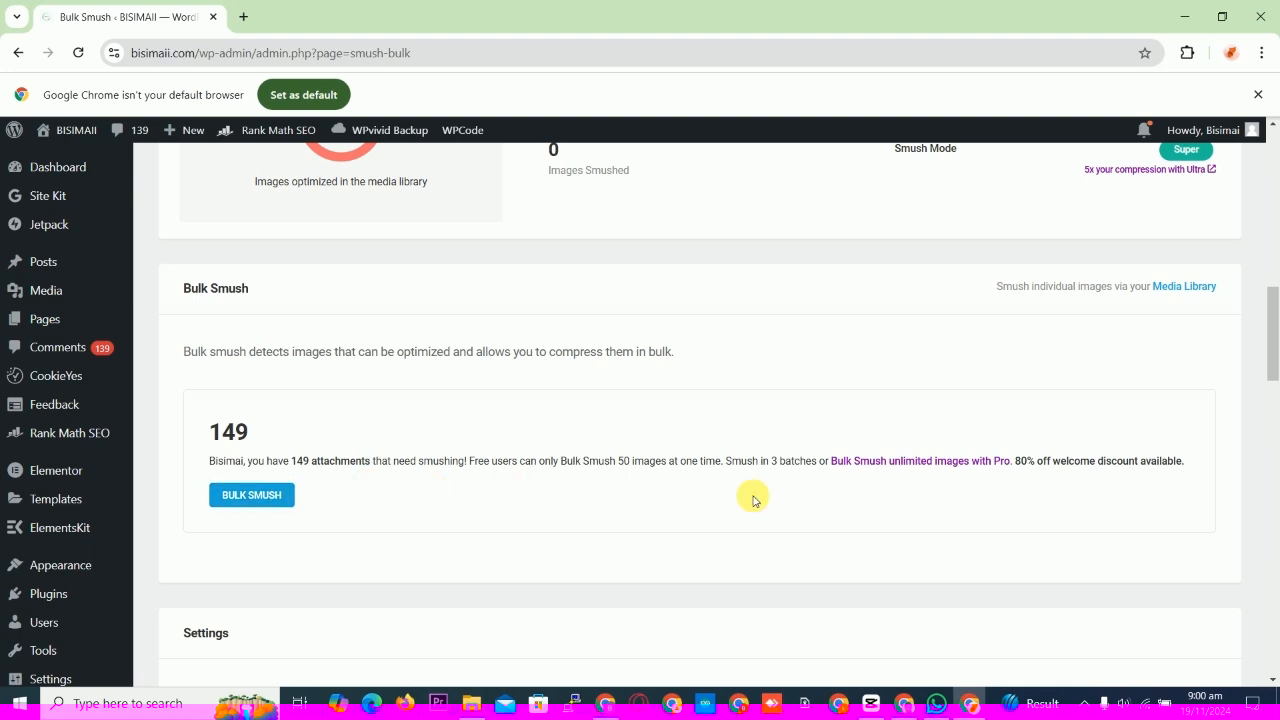
{"action": "left_click", "coordinate": [253, 496]}
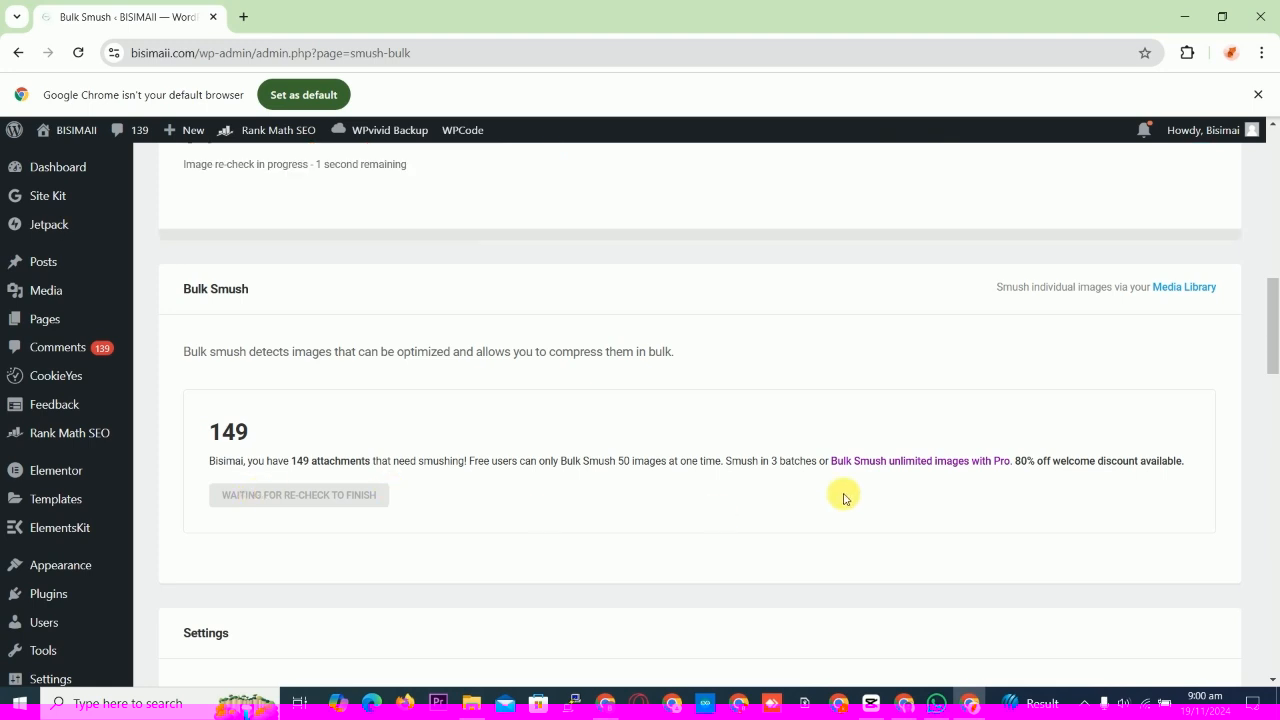
{"action": "mouse_move", "coordinate": [1273, 311]}
{"action": "left_mouse_down"}
{"action": "mouse_move", "coordinate": [1267, 278]}
{"action": "mouse_move", "coordinate": [1268, 326]}
{"action": "left_mouse_up"}
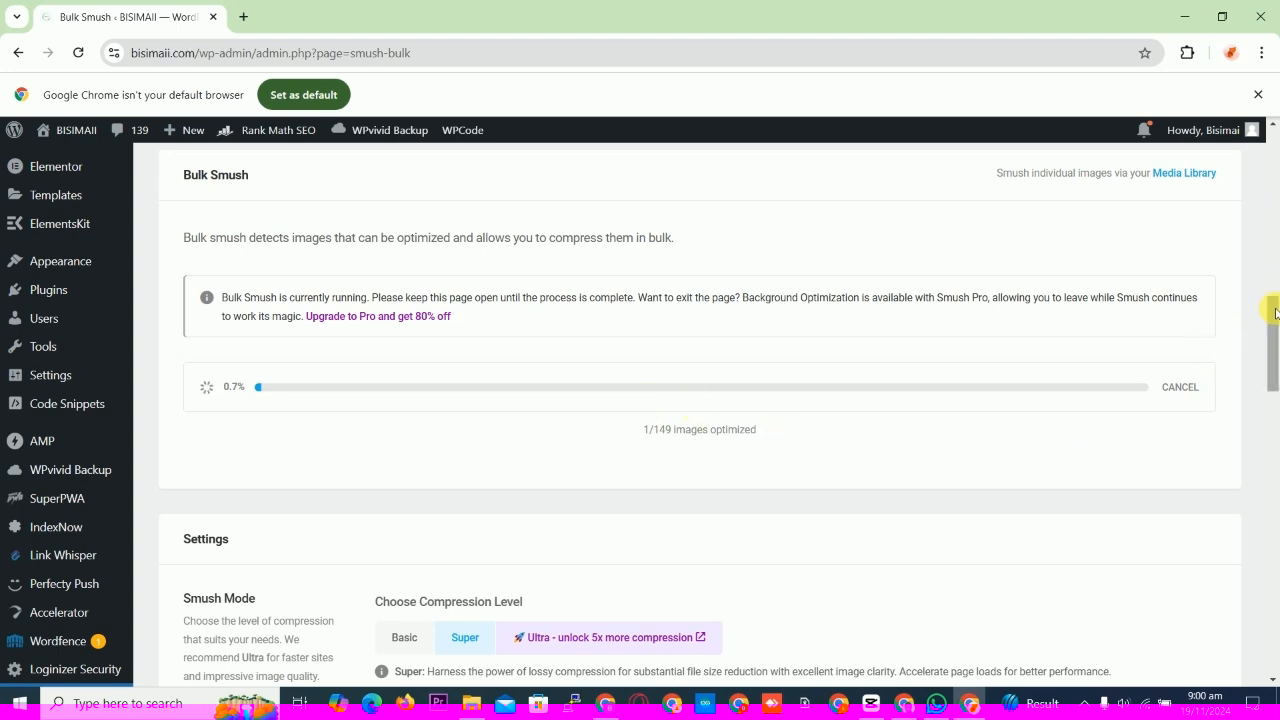
{"action": "left_click_drag", "start_coordinate": [1275, 313], "coordinate": [1263, 265]}
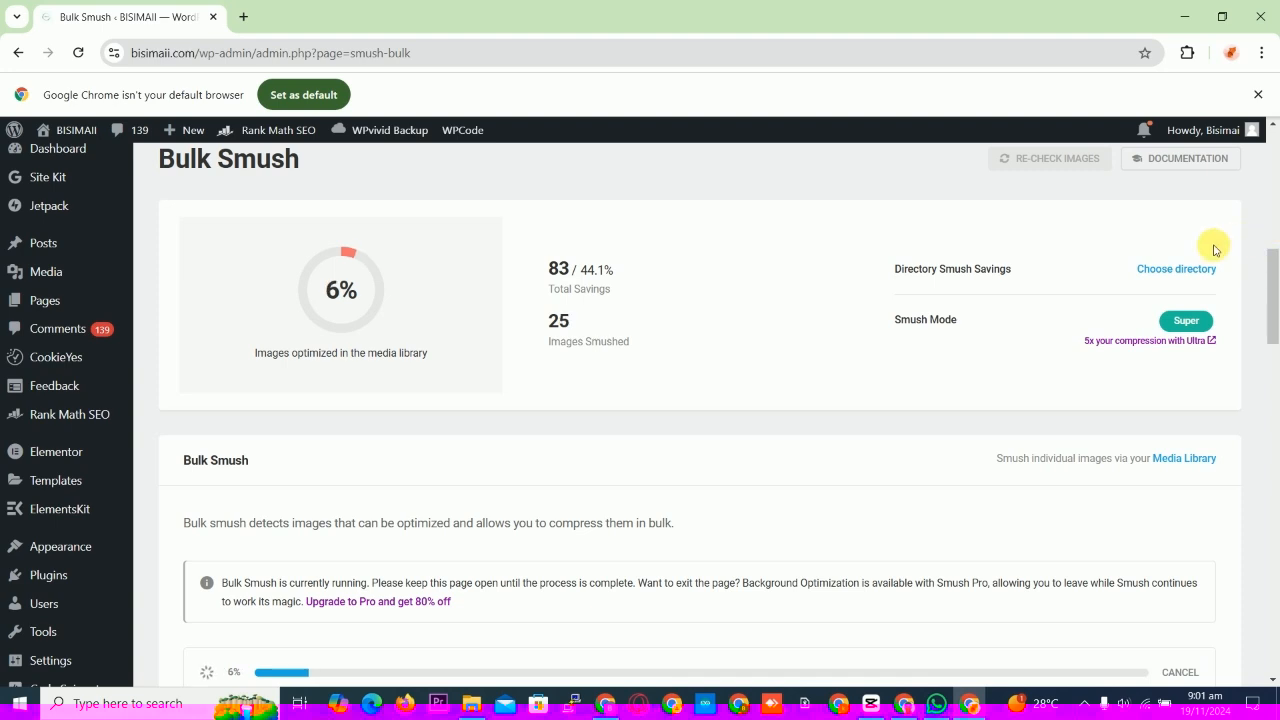
Open the Directory Smush page and examine its option for optimizing images outside the uploads directory.
{"action": "left_click_drag", "start_coordinate": [1273, 272], "coordinate": [1263, 370]}
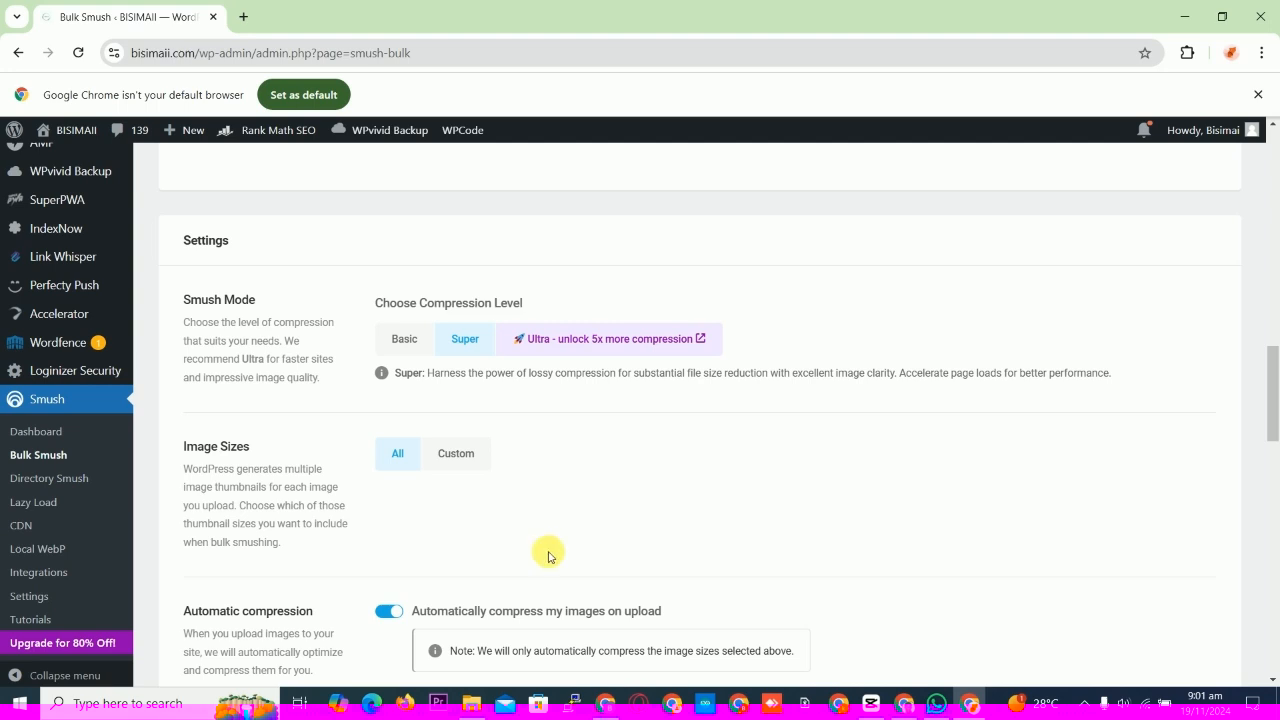
{"action": "left_click", "coordinate": [45, 477]}
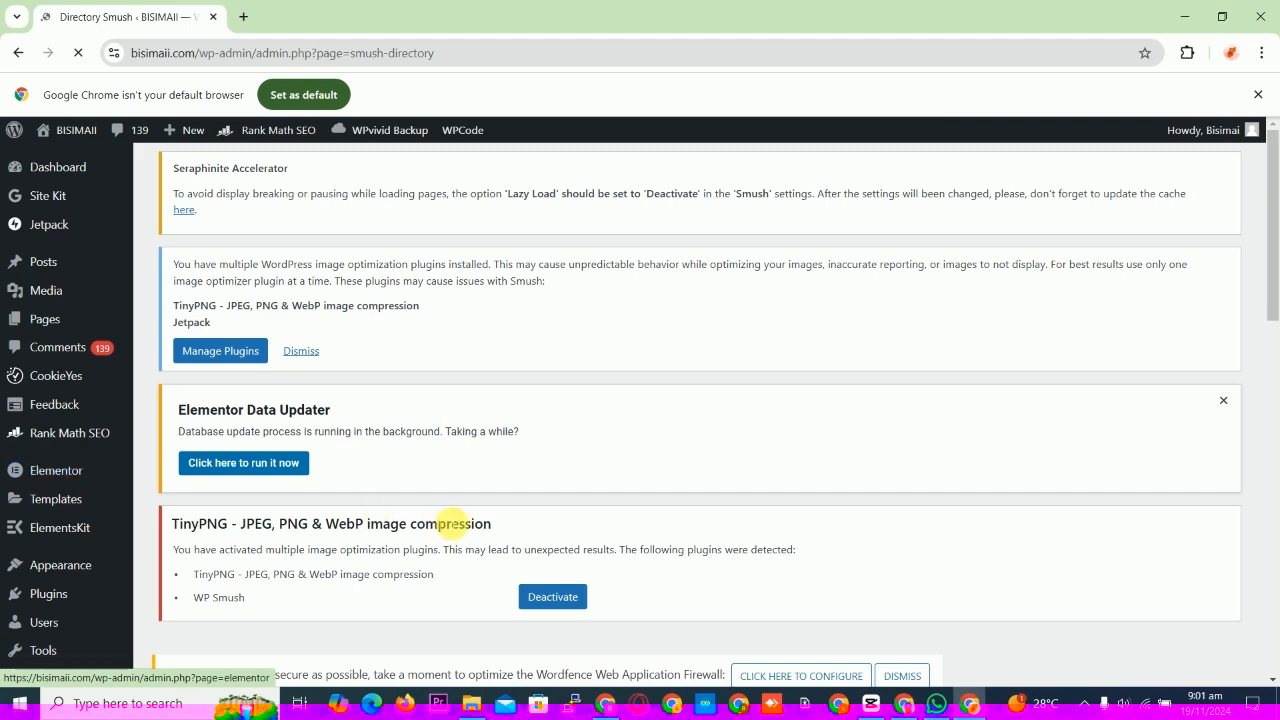
{"action": "left_click_drag", "start_coordinate": [1276, 296], "coordinate": [1277, 577]}
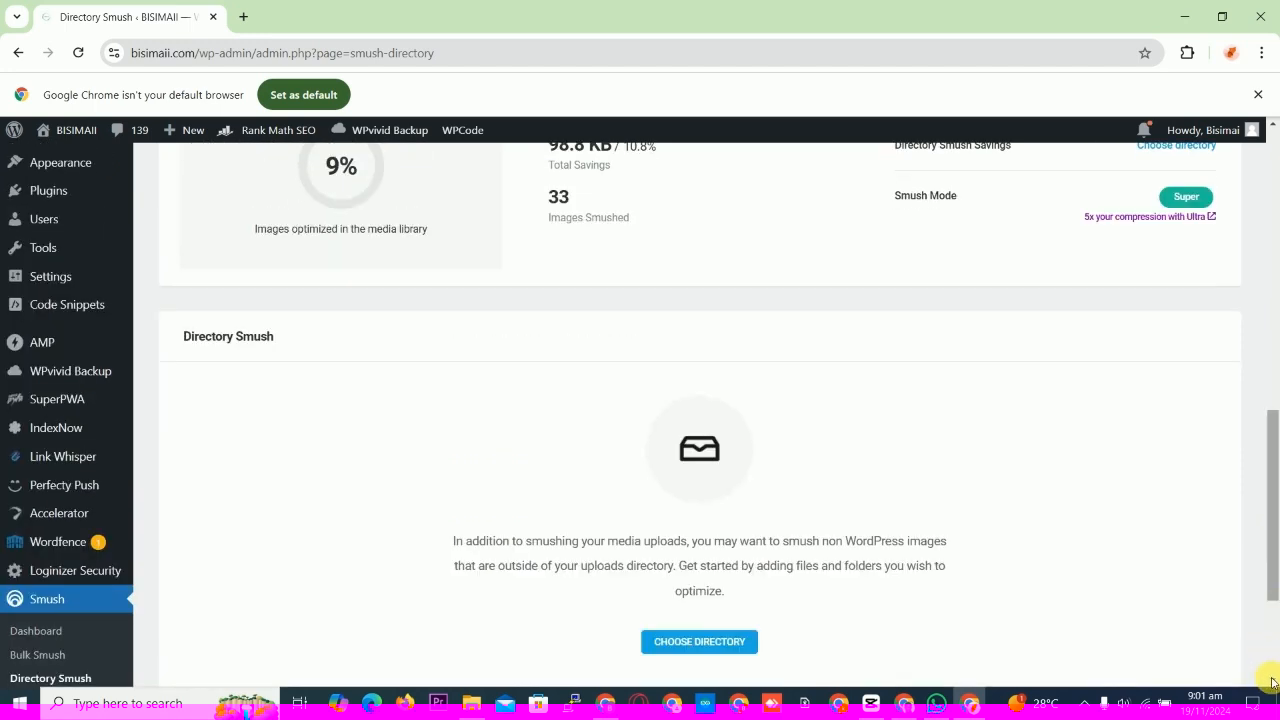
{"action": "scroll", "coordinate": [1272, 682], "scroll_direction": "down", "scroll_amount": 3}
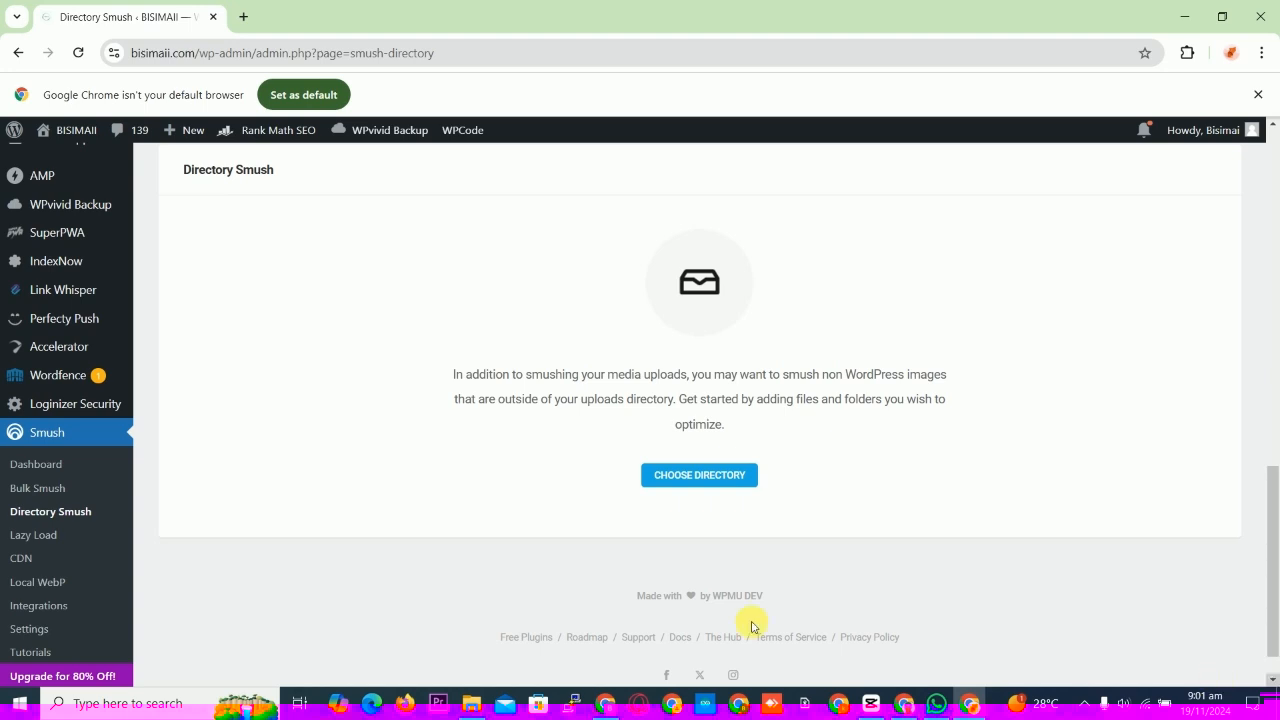
Open the Lazy Load page and review its media types, output locations, display animation, post type inclusions, script method and native loading settings.
{"action": "left_click", "coordinate": [36, 537]}
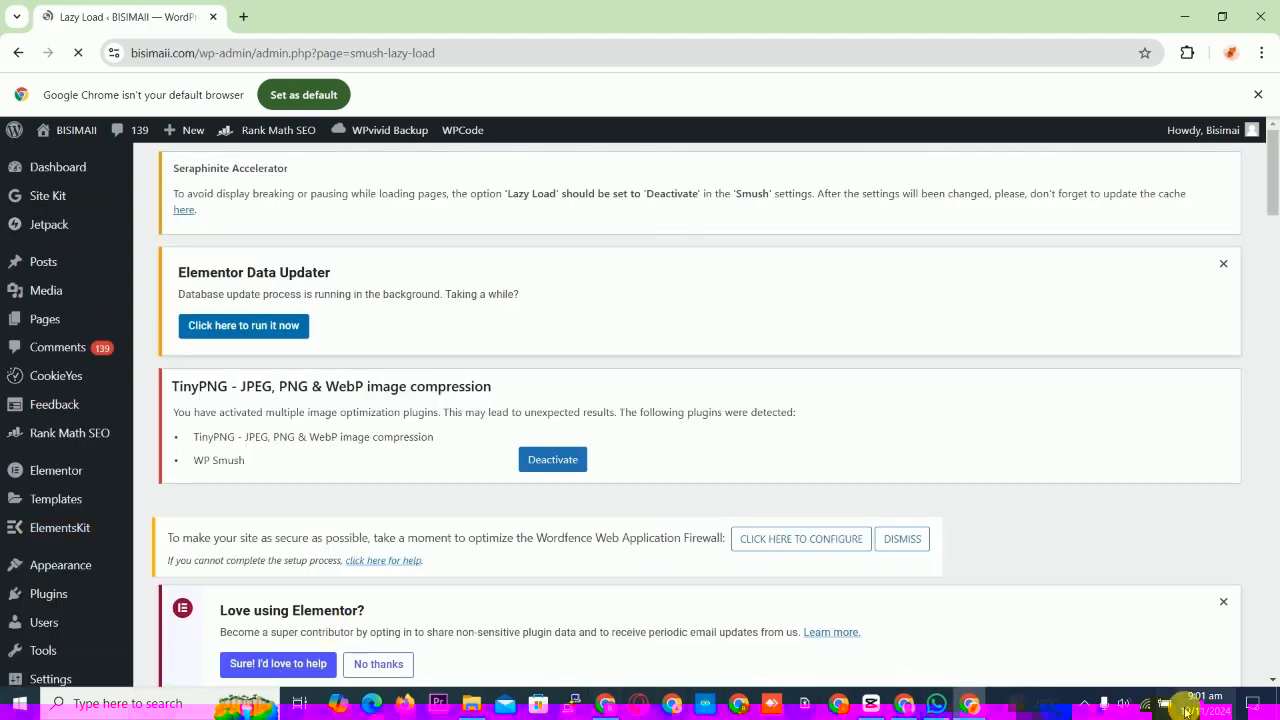
{"action": "scroll", "coordinate": [1273, 683], "scroll_direction": "down", "scroll_amount": 3}
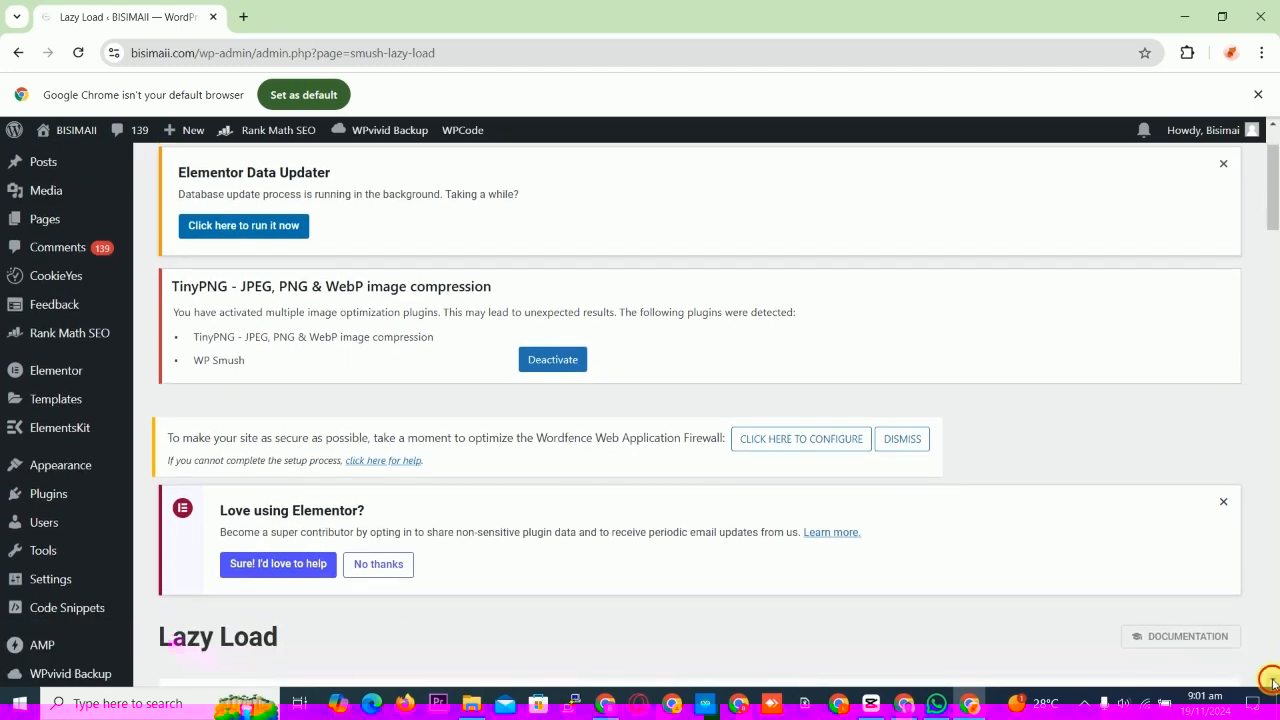
{"action": "scroll", "coordinate": [1273, 683], "scroll_direction": "down", "scroll_amount": 4}
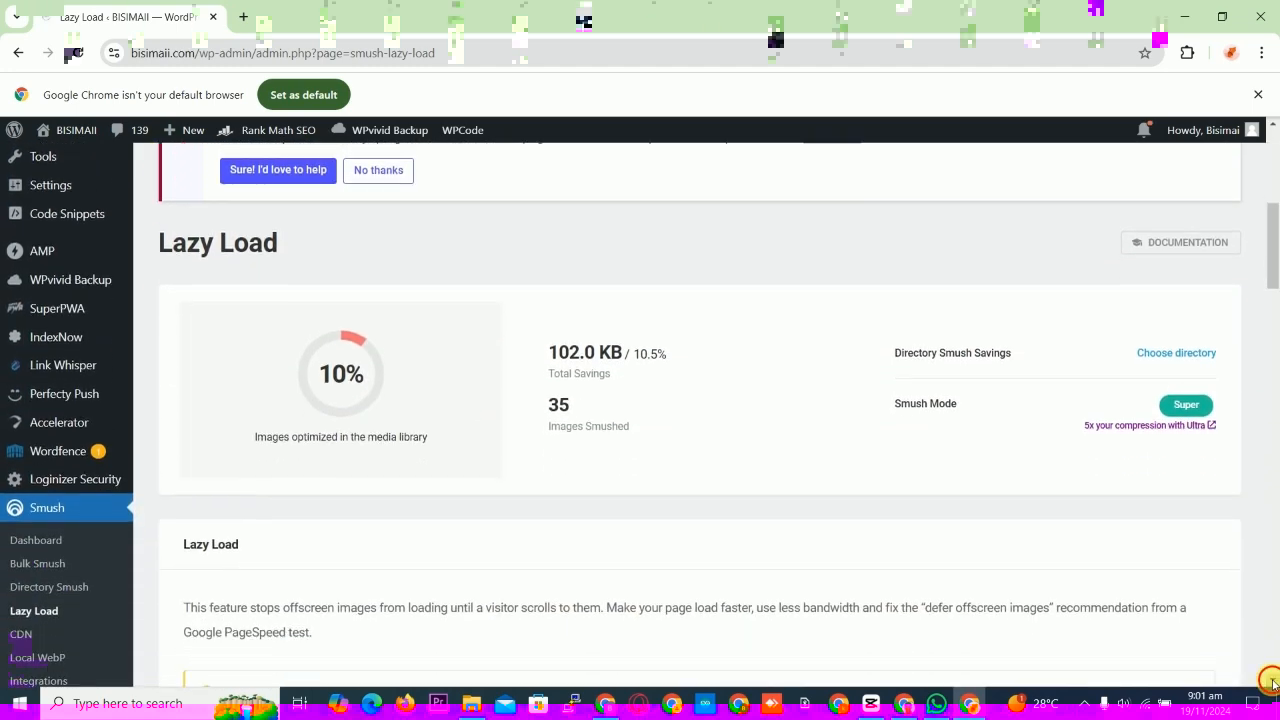
{"action": "scroll", "coordinate": [1273, 683], "scroll_direction": "down", "scroll_amount": 3}
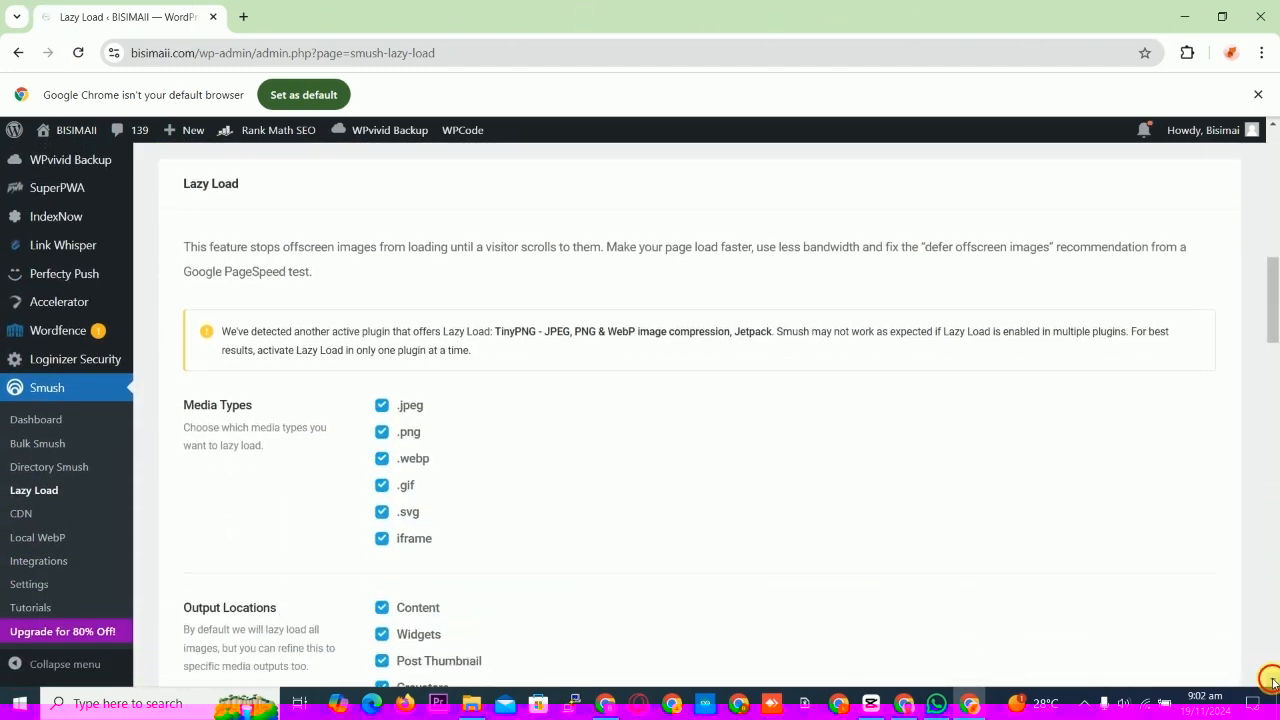
{"action": "scroll", "coordinate": [1273, 683], "scroll_direction": "down", "scroll_amount": 3}
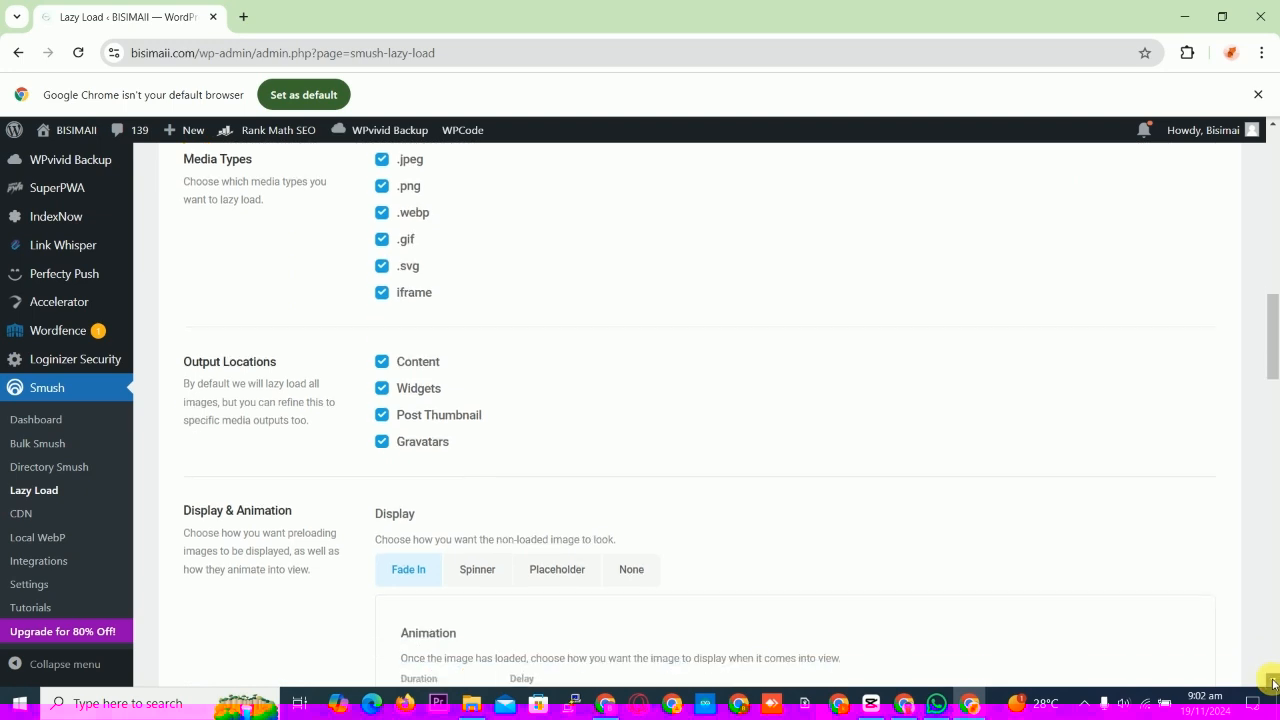
{"action": "scroll", "coordinate": [1273, 683], "scroll_direction": "down", "scroll_amount": 1}
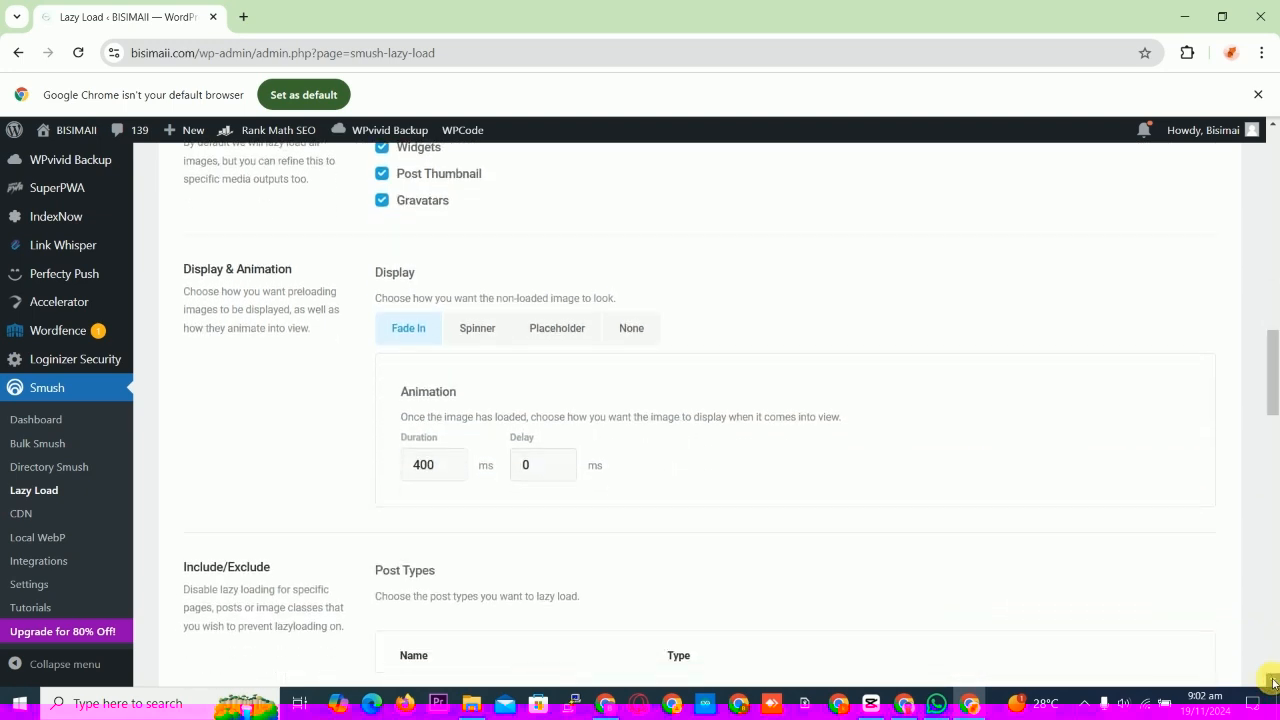
{"action": "scroll", "coordinate": [1273, 683], "scroll_direction": "down", "scroll_amount": 3}
{"action": "scroll", "coordinate": [1273, 683], "scroll_direction": "down", "scroll_amount": 4}
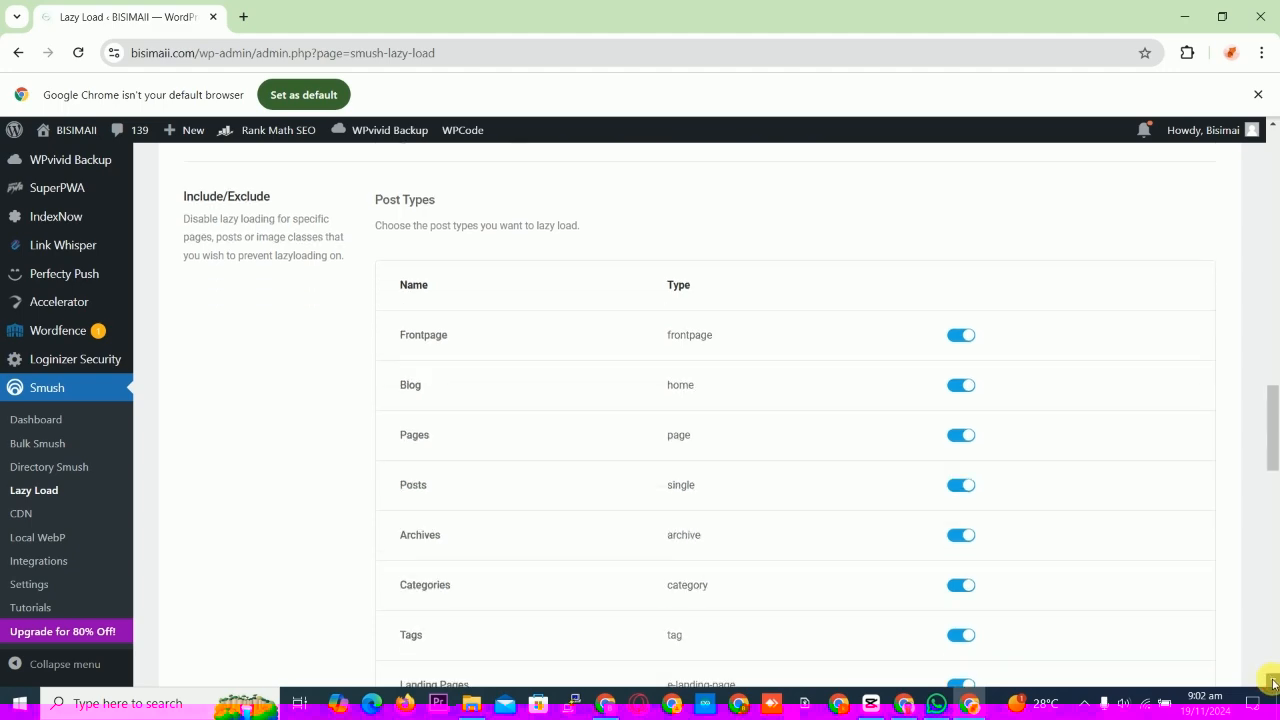
{"action": "scroll", "coordinate": [1273, 683], "scroll_direction": "down", "scroll_amount": 3}
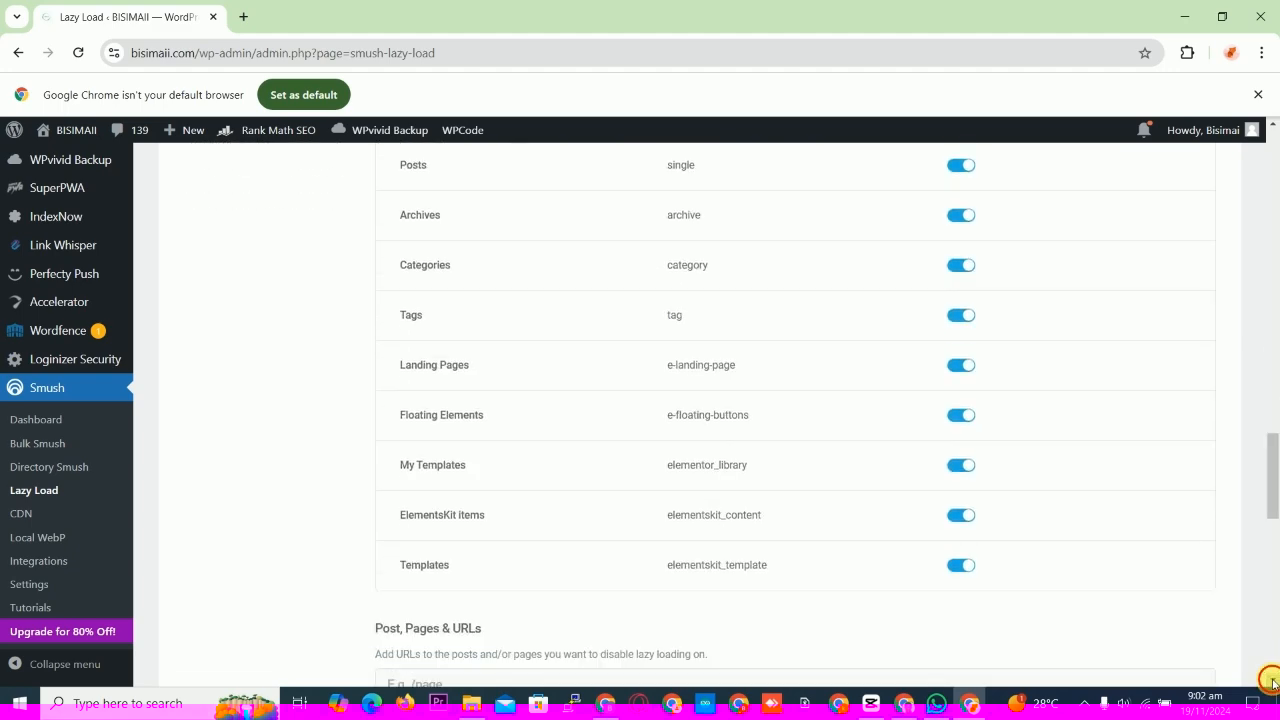
{"action": "scroll", "coordinate": [1273, 682], "scroll_direction": "down", "scroll_amount": 4}
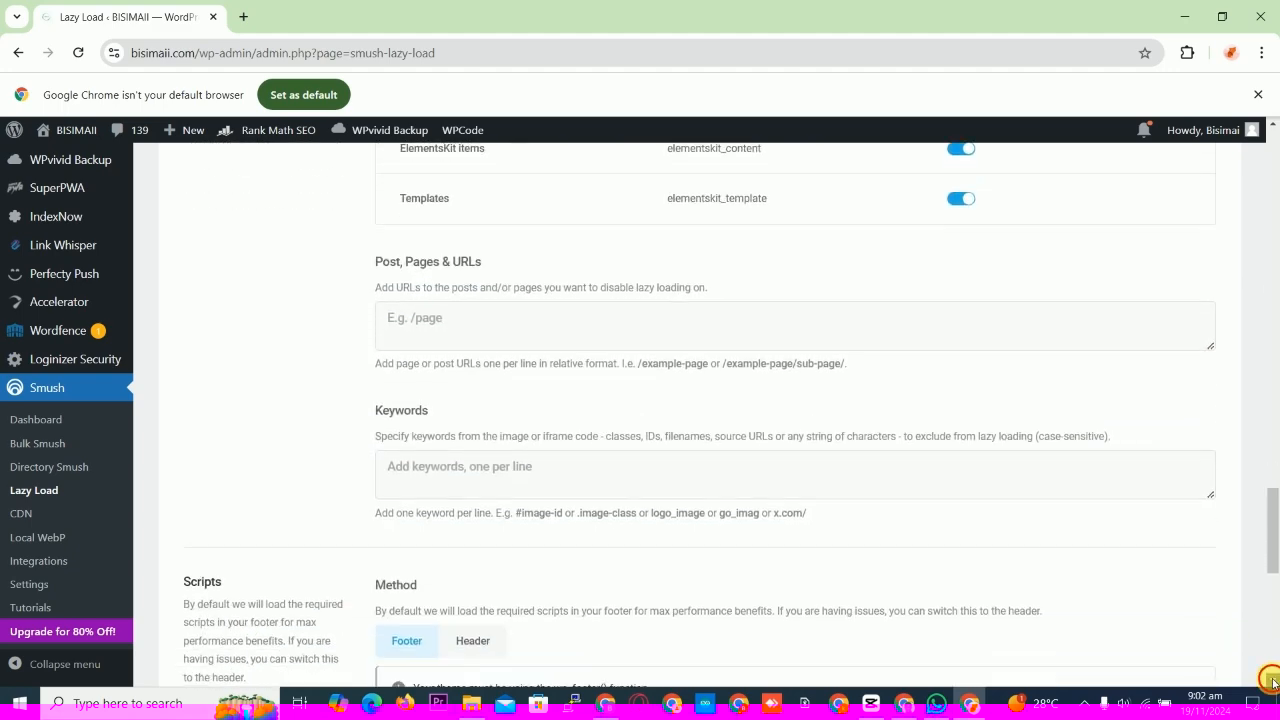
{"action": "scroll", "coordinate": [1273, 682], "scroll_direction": "down", "scroll_amount": 2}
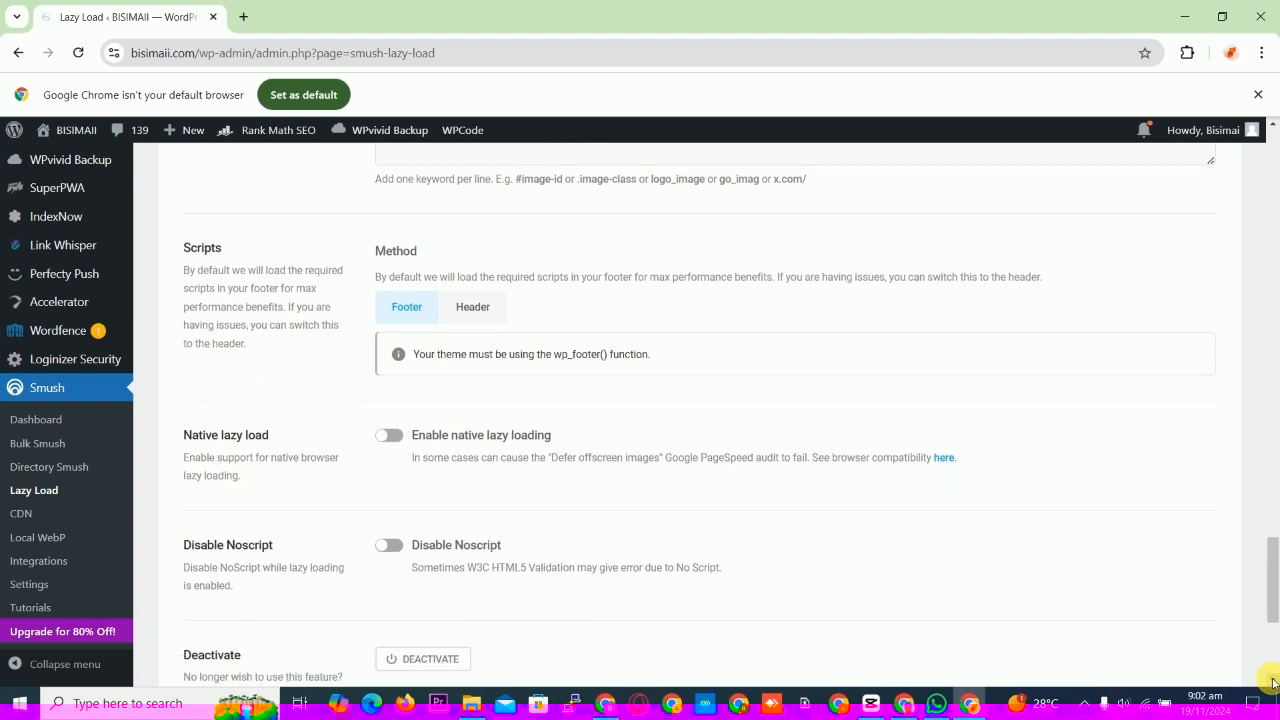
{"action": "scroll", "coordinate": [1273, 682], "scroll_direction": "down", "scroll_amount": 1}
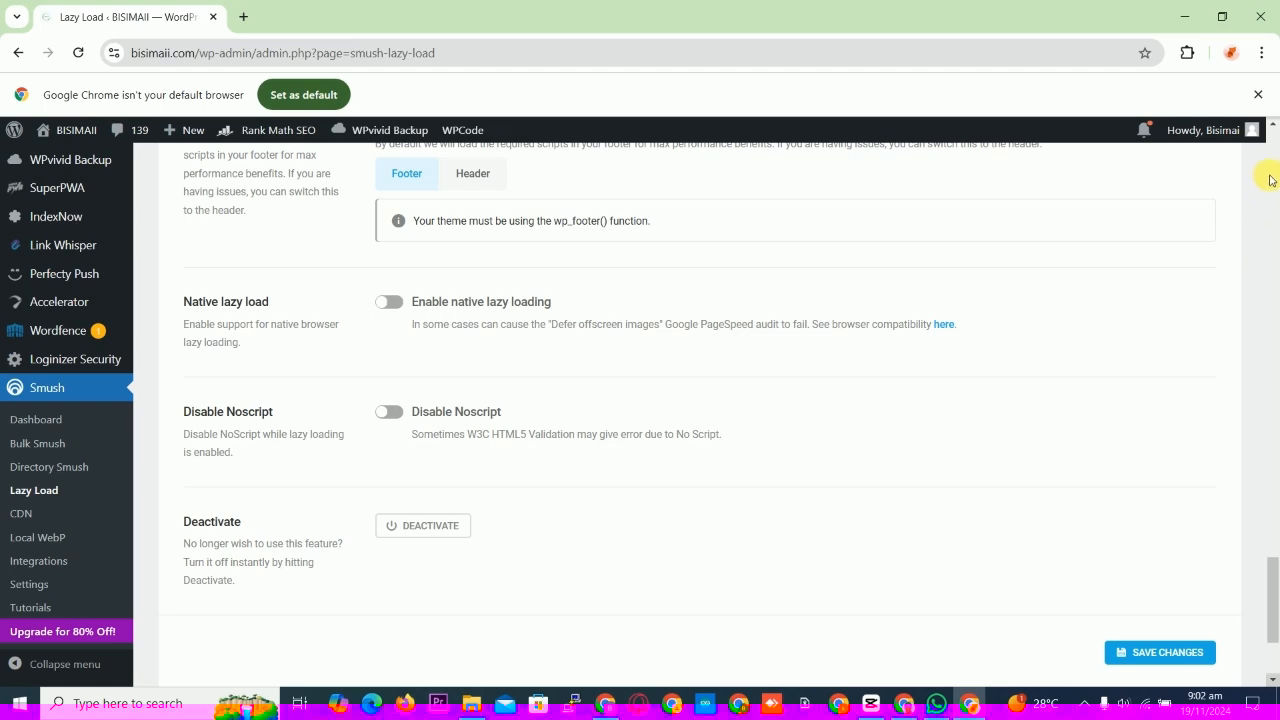
{"action": "left_click_drag", "start_coordinate": [1273, 128], "coordinate": [1273, 128]}
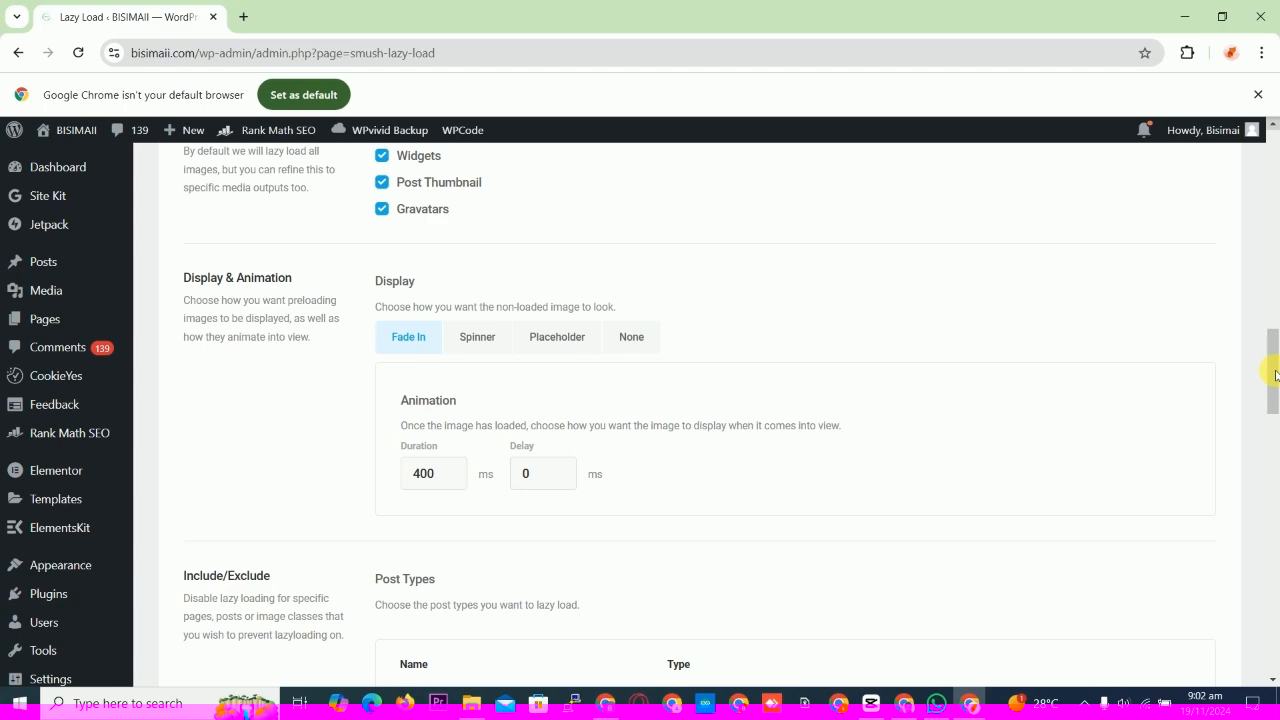
{"action": "left_click_drag", "start_coordinate": [1276, 375], "coordinate": [1274, 624]}
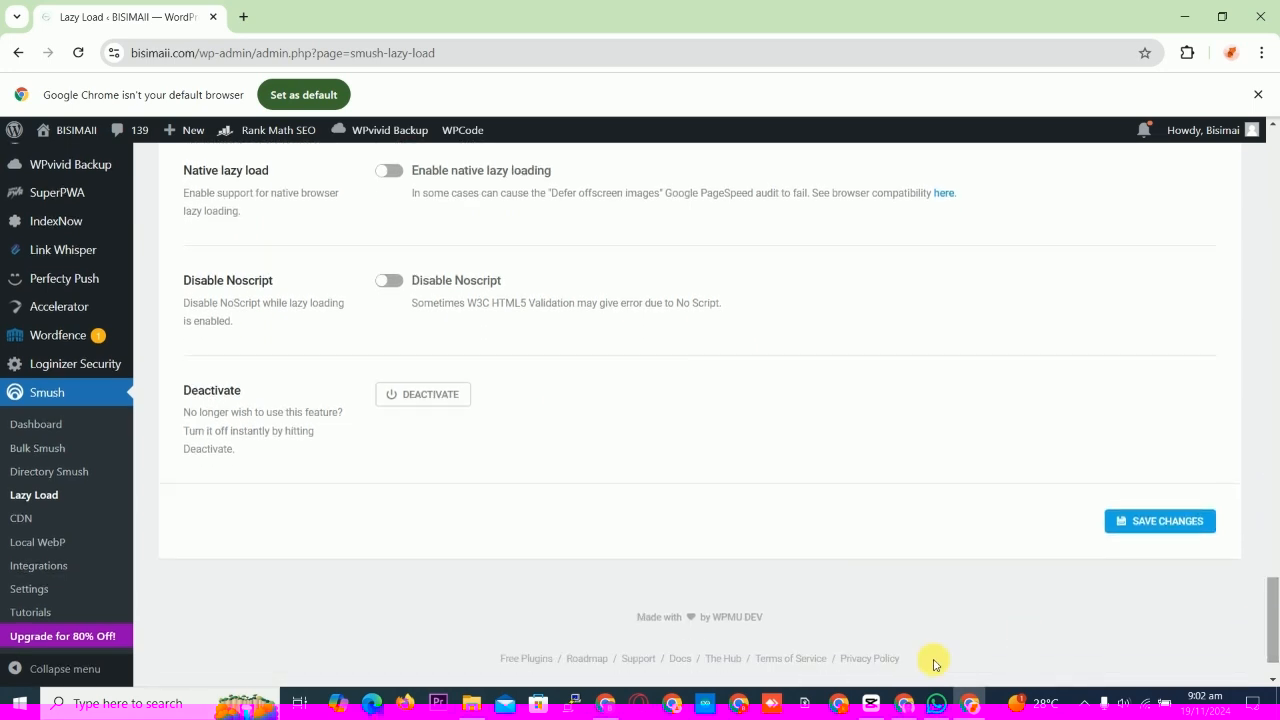
Open the CDN and Local WebP pages of Smush and look over what each one offers.
{"action": "left_click", "coordinate": [18, 522]}
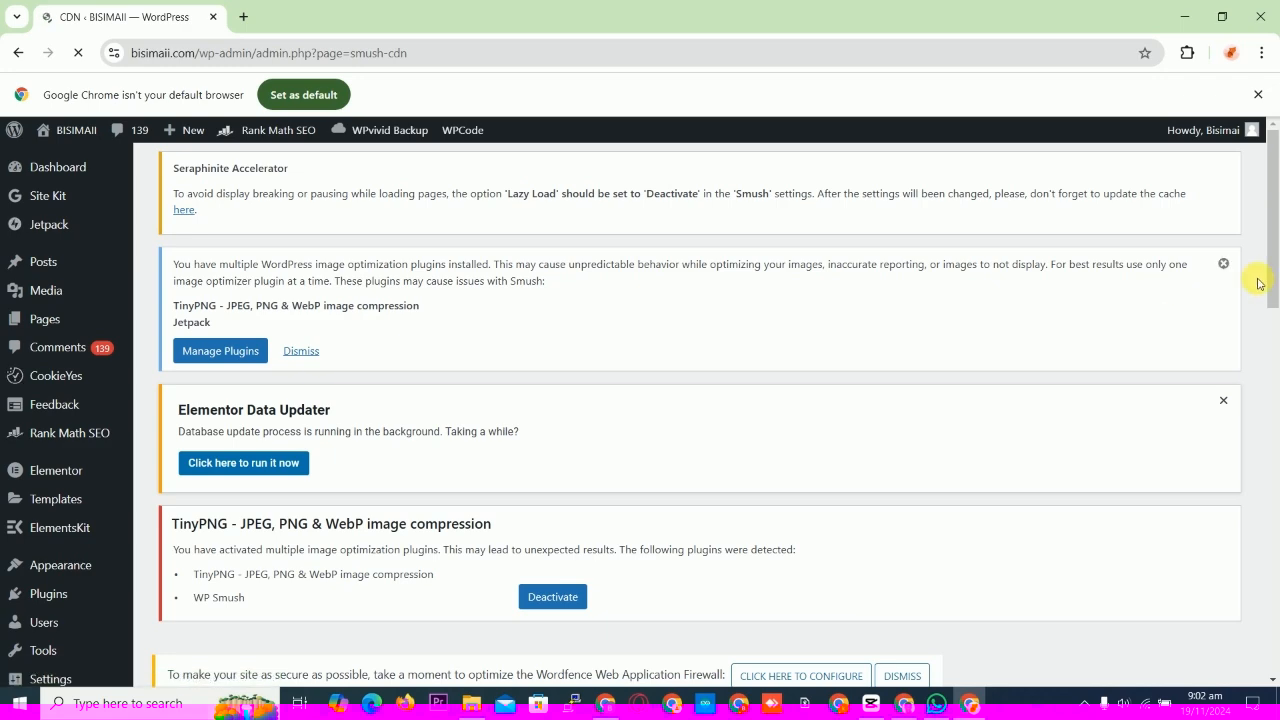
{"action": "left_click_drag", "start_coordinate": [1271, 272], "coordinate": [1271, 466]}
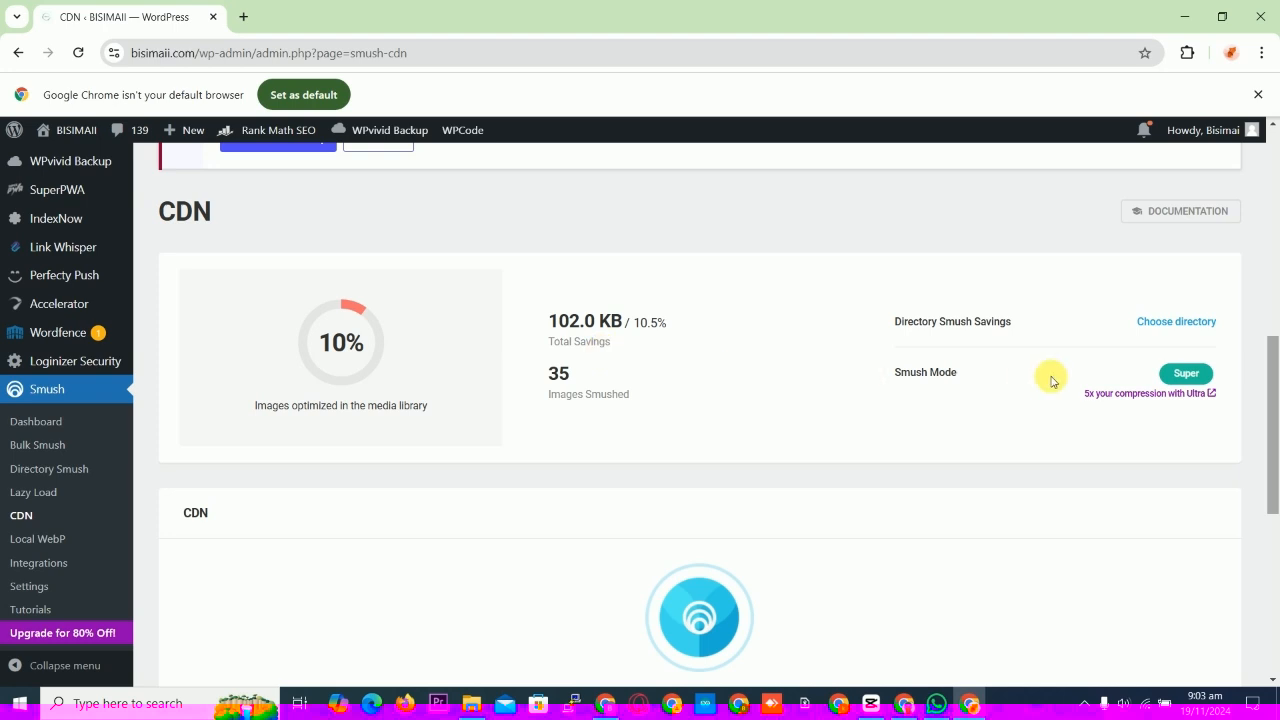
{"action": "left_click_drag", "start_coordinate": [1276, 354], "coordinate": [1274, 477]}
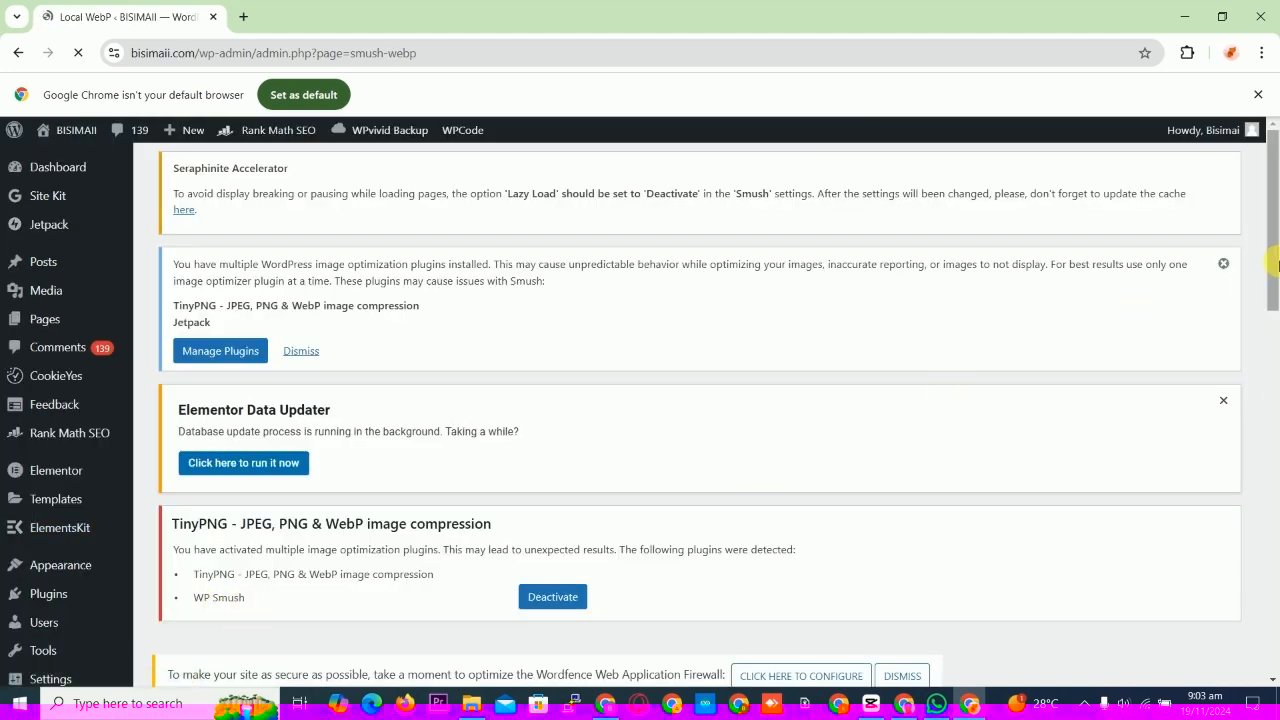
{"action": "left_click_drag", "start_coordinate": [1273, 250], "coordinate": [1276, 590]}
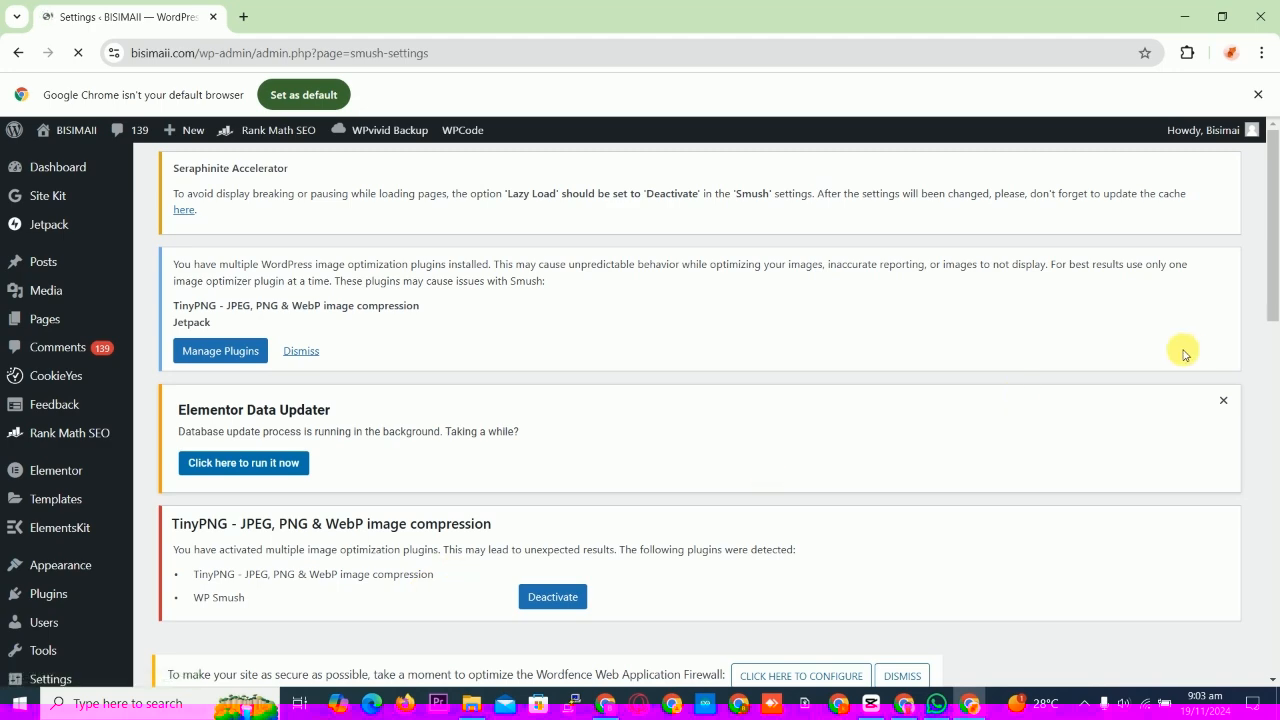
Enable detection and display of incorrectly sized images in Smush's general settings and save the changes.
{"action": "left_click_drag", "start_coordinate": [1273, 292], "coordinate": [1276, 545]}
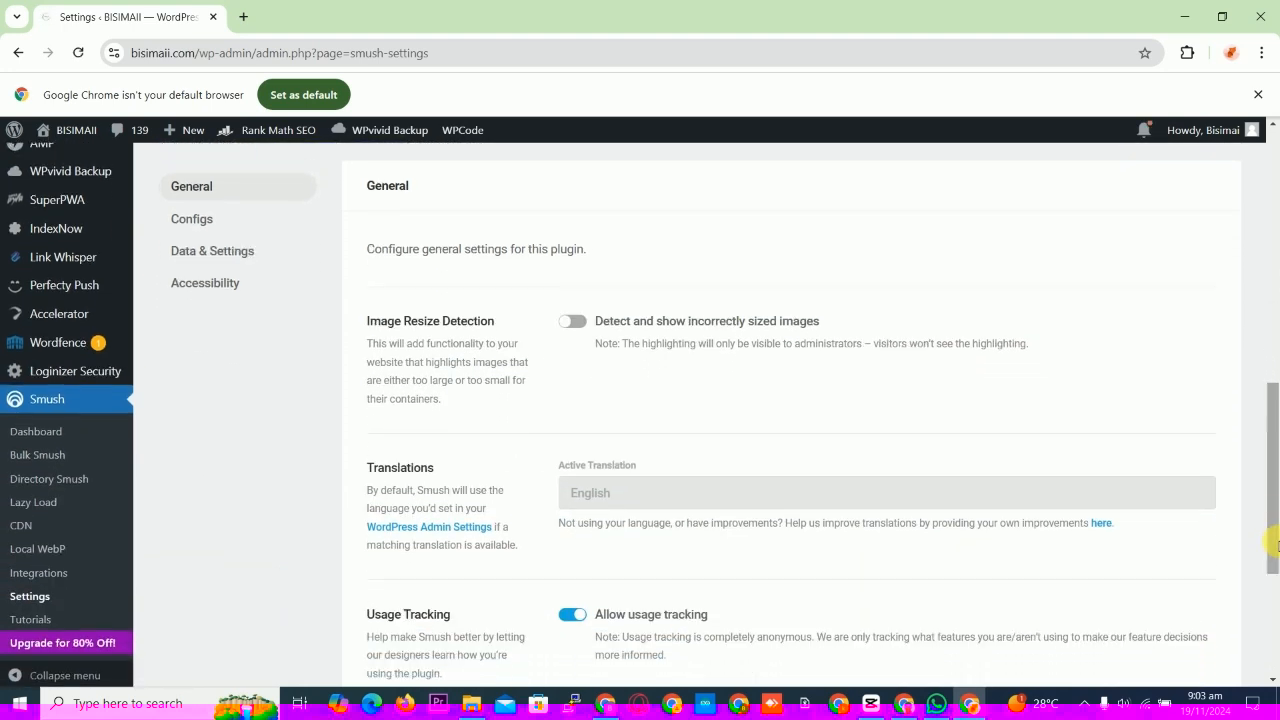
{"action": "left_click", "coordinate": [587, 322]}
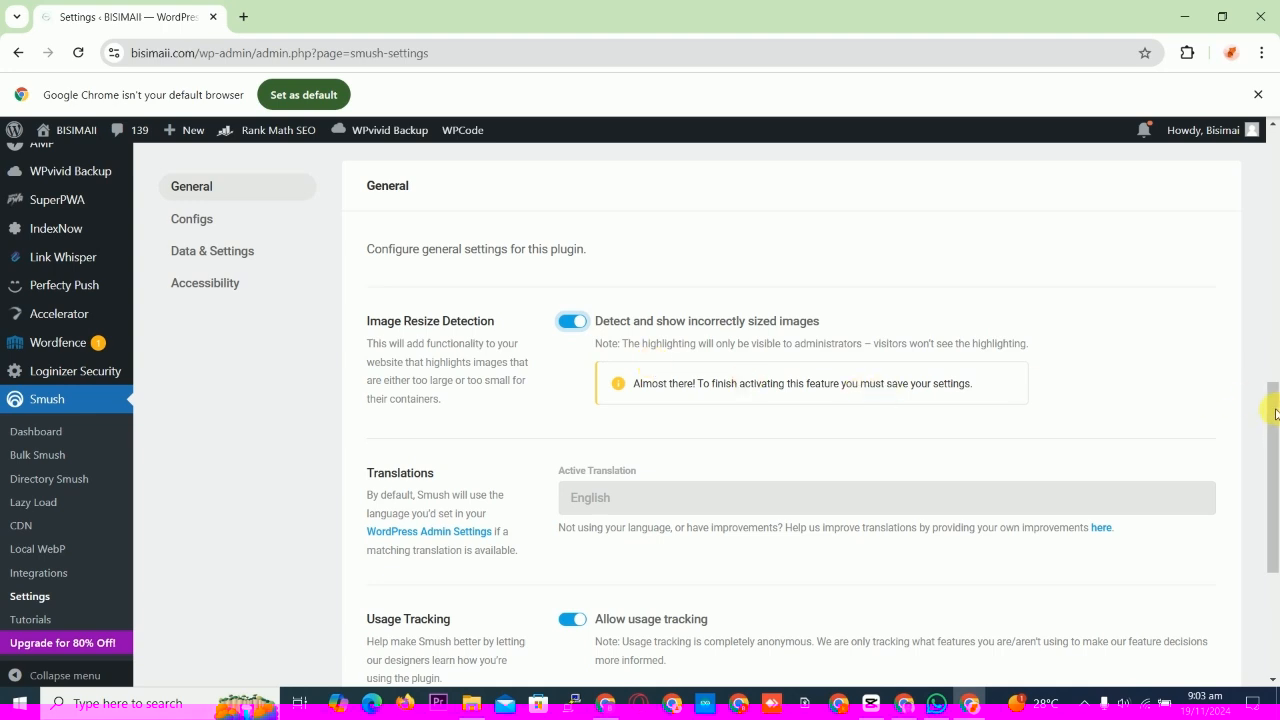
{"action": "left_click_drag", "start_coordinate": [1275, 413], "coordinate": [1273, 484]}
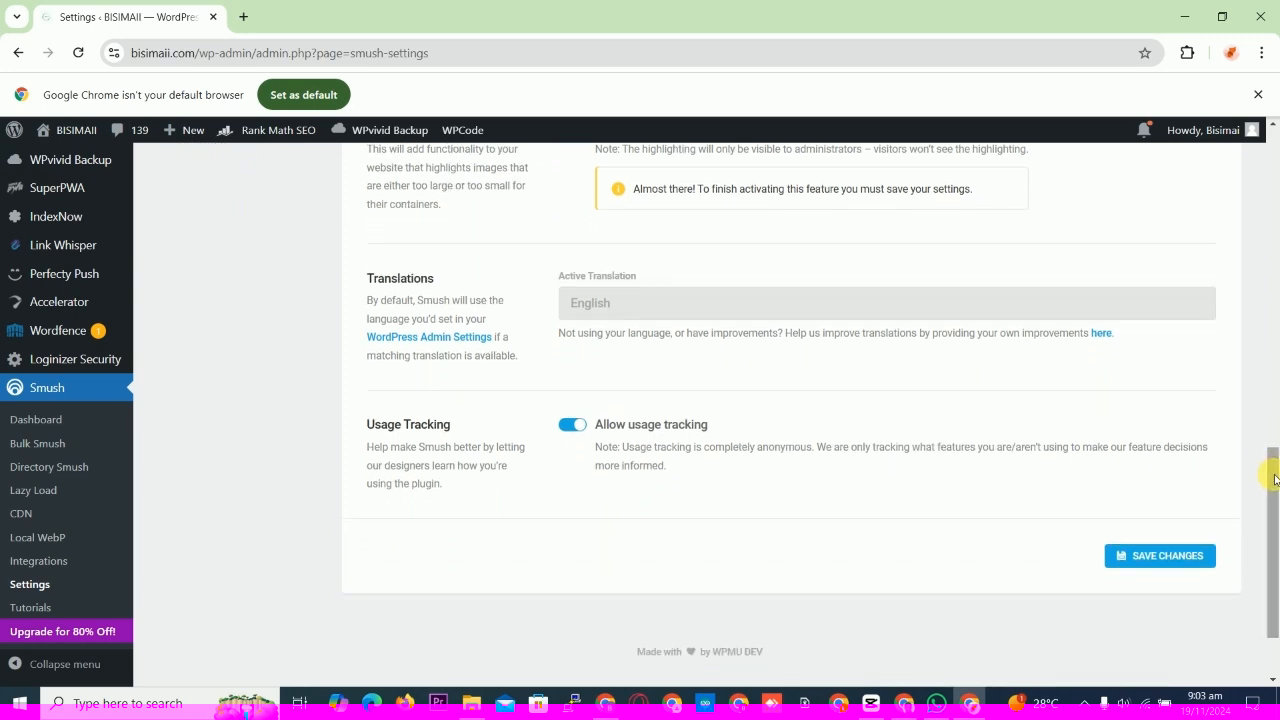
{"action": "left_click", "coordinate": [1149, 565]}
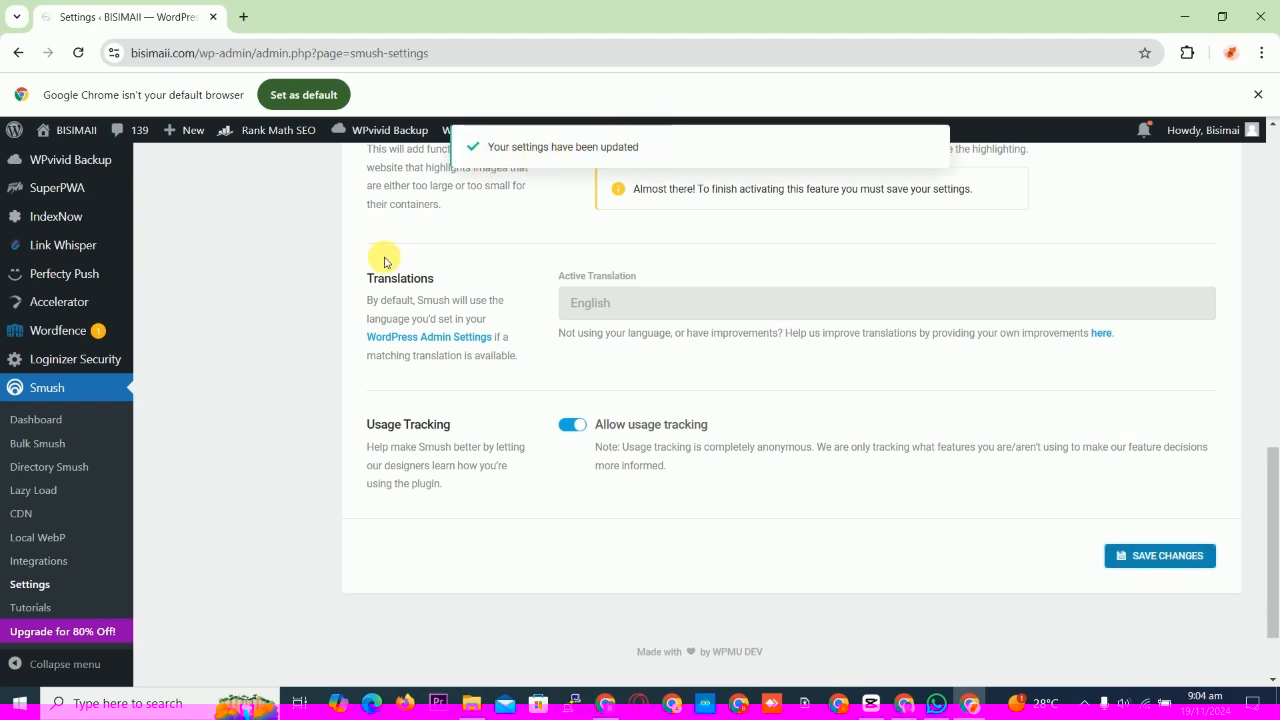
Open Smush's Tutorials page and look over the listed image optimization articles.
{"action": "left_click", "coordinate": [28, 610]}
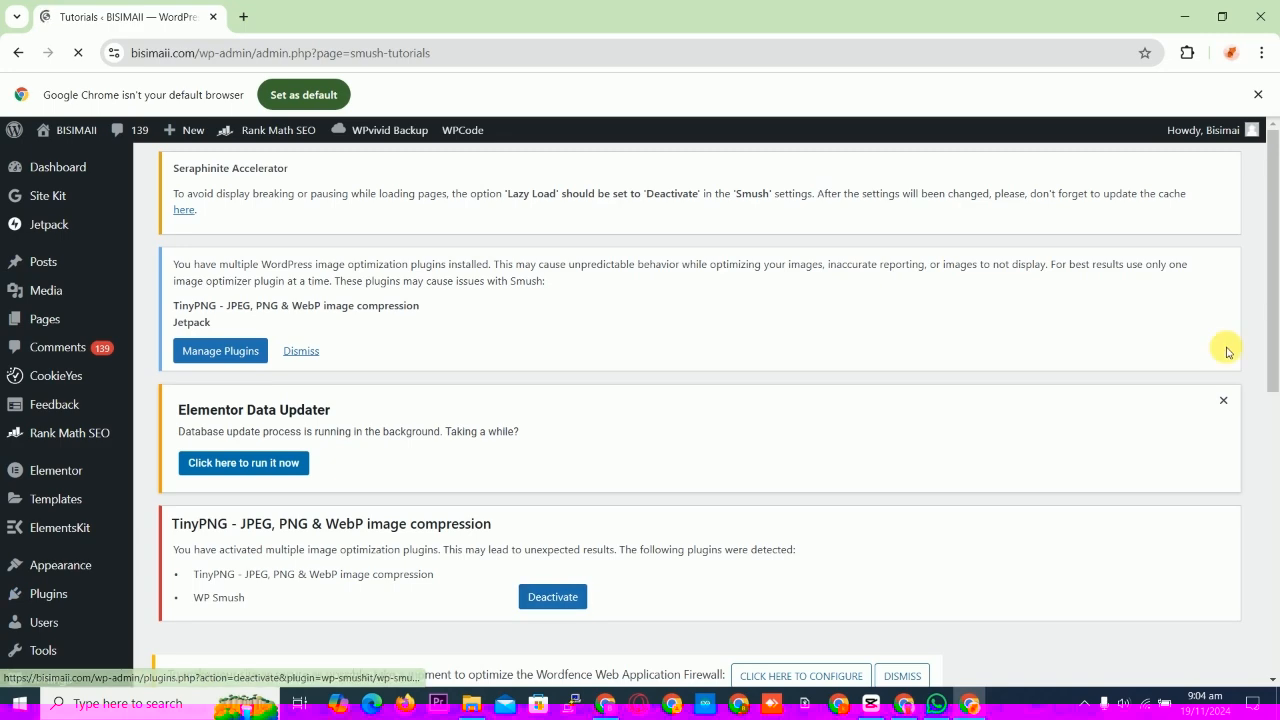
{"action": "left_click_drag", "start_coordinate": [1272, 334], "coordinate": [1275, 527]}
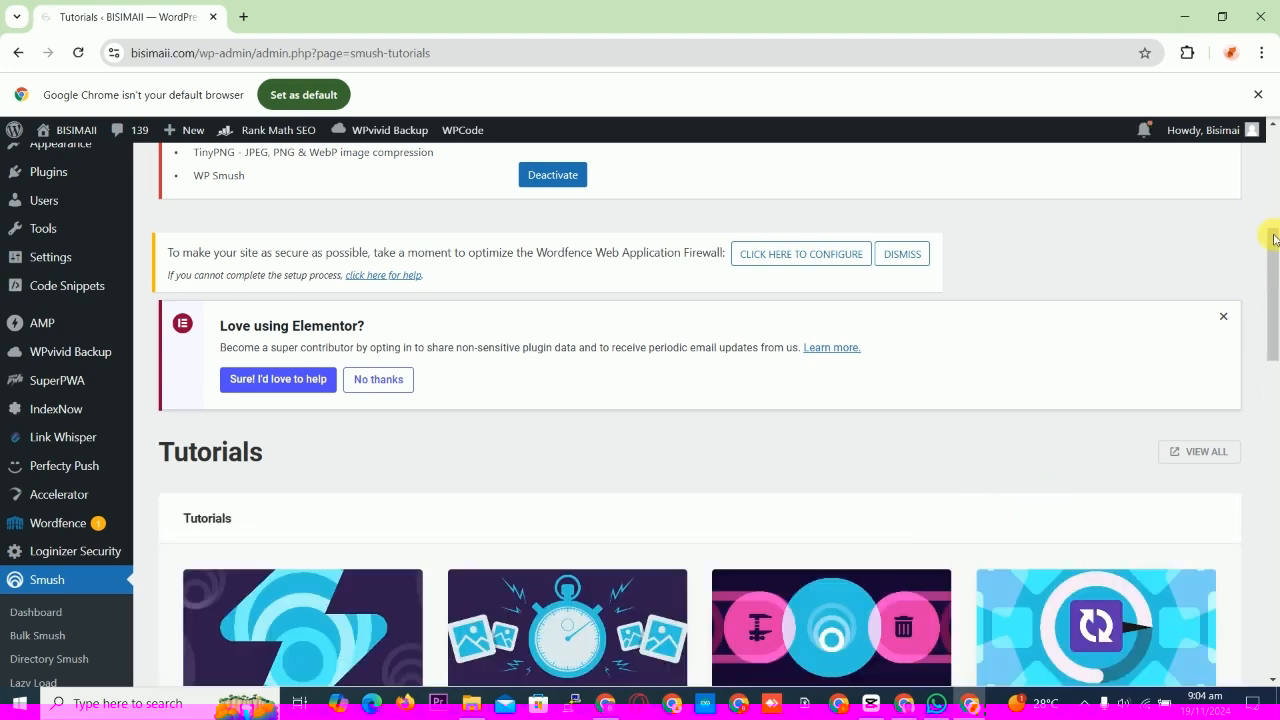
{"action": "scroll", "coordinate": [1273, 254], "scroll_direction": "down", "scroll_amount": 2}
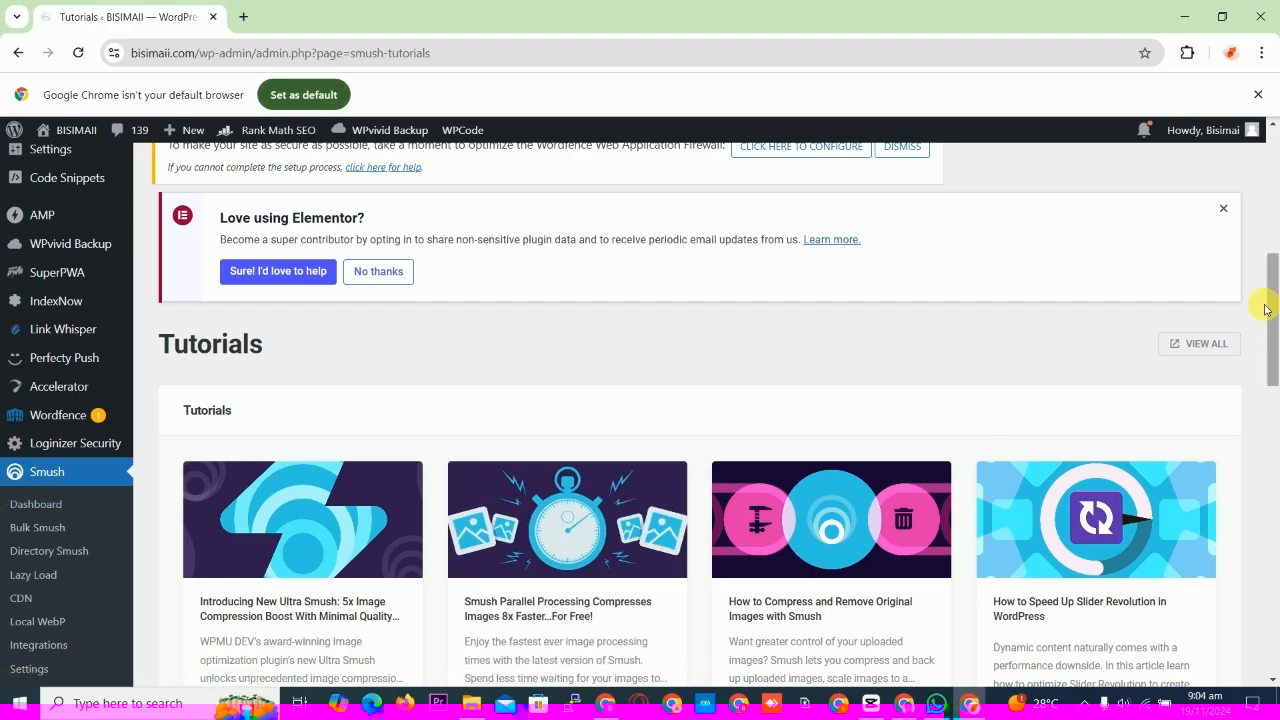
{"action": "left_click_drag", "start_coordinate": [1274, 310], "coordinate": [1272, 284]}
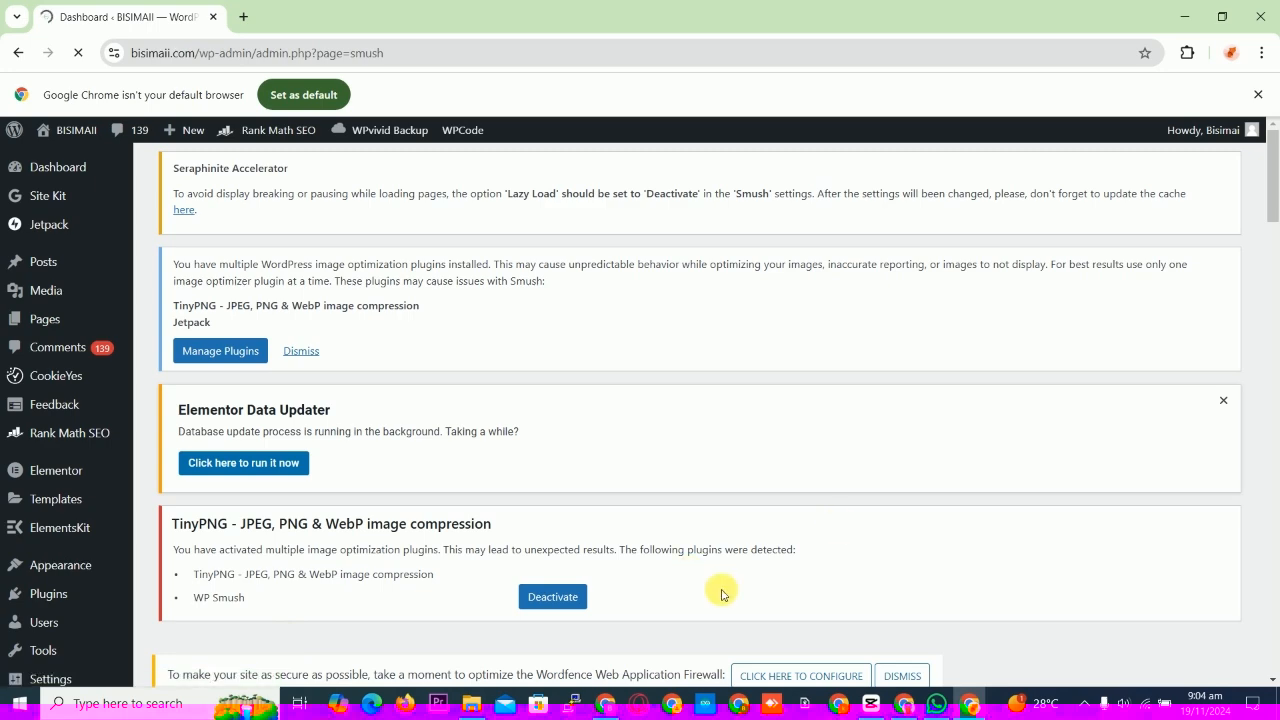
Review the Smush dashboard, and check the bulk smush progress and the media library's optimization statistics on the Bulk Smush page.
{"action": "left_click_drag", "start_coordinate": [1273, 203], "coordinate": [1263, 275]}
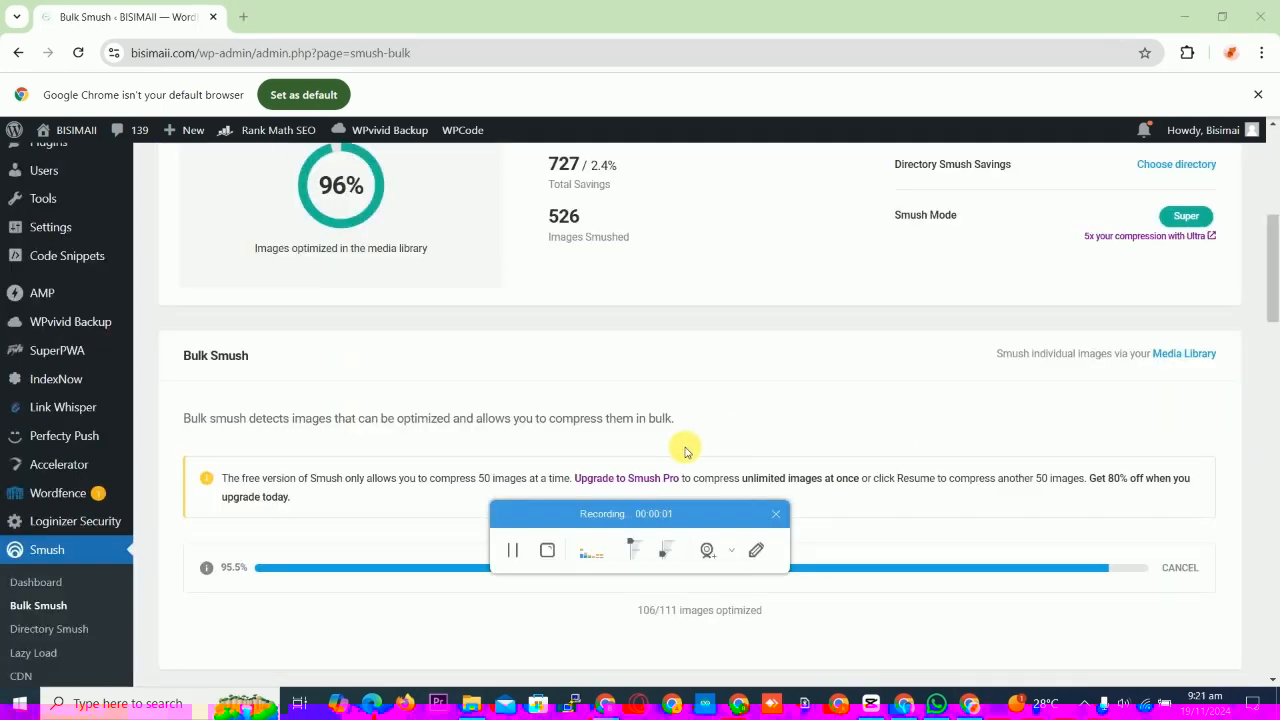
{"action": "left_click", "coordinate": [779, 513]}
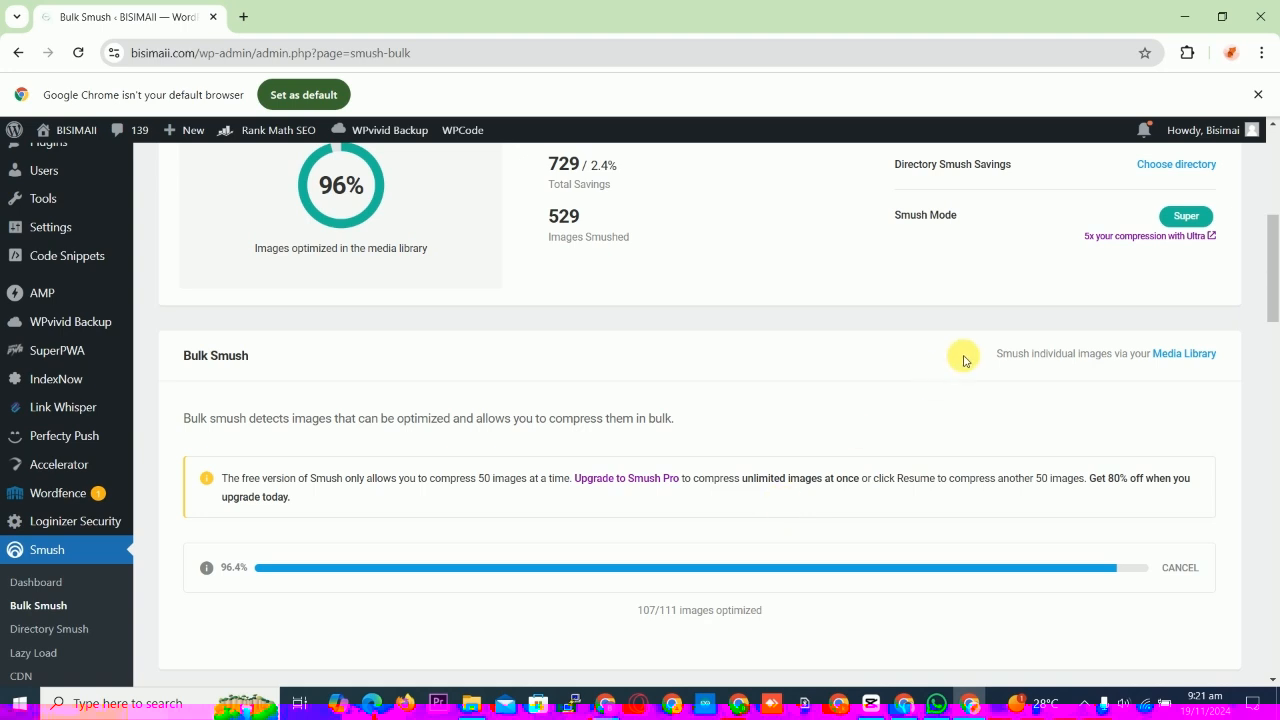
{"action": "scroll", "coordinate": [1273, 125], "scroll_direction": "up", "scroll_amount": 1}
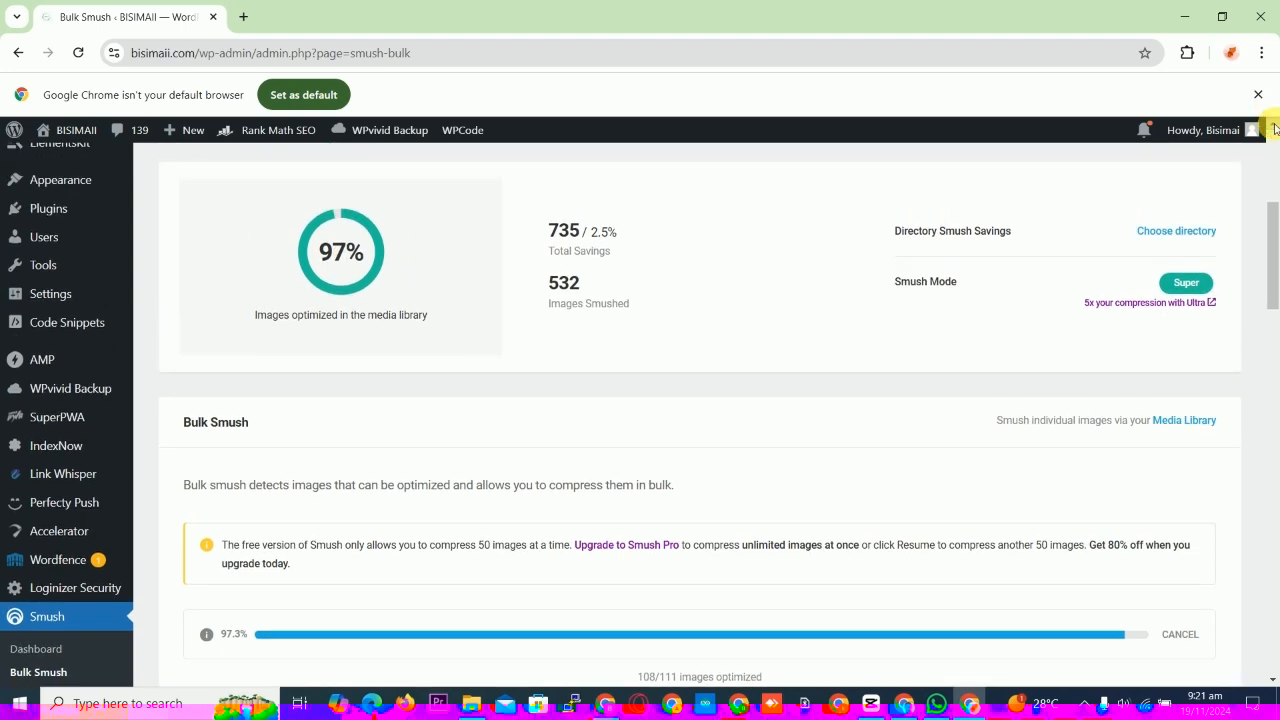